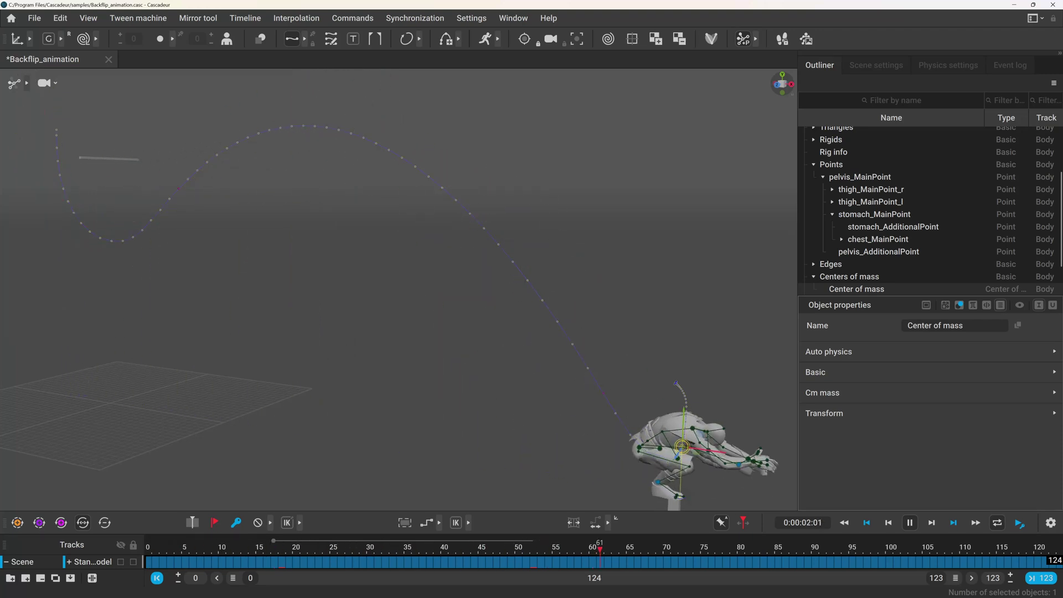
# - Thin the backflip to every second key with Uniform reduction, step 2, and replay it
pyautogui.press('space')
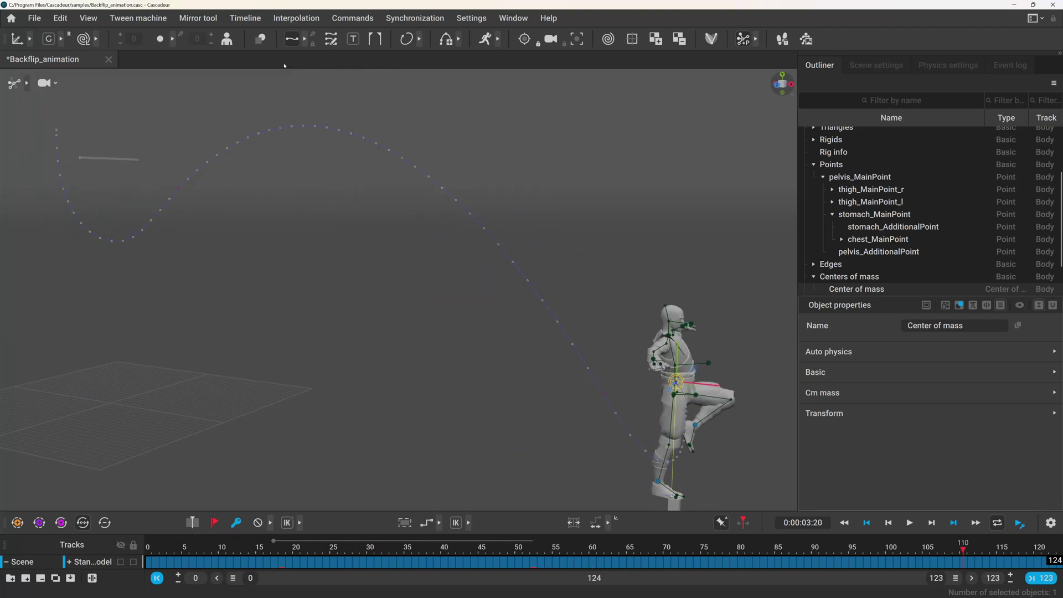
pyautogui.click(353, 17)
pyautogui.moveTo(387, 164)
pyautogui.click(490, 109)
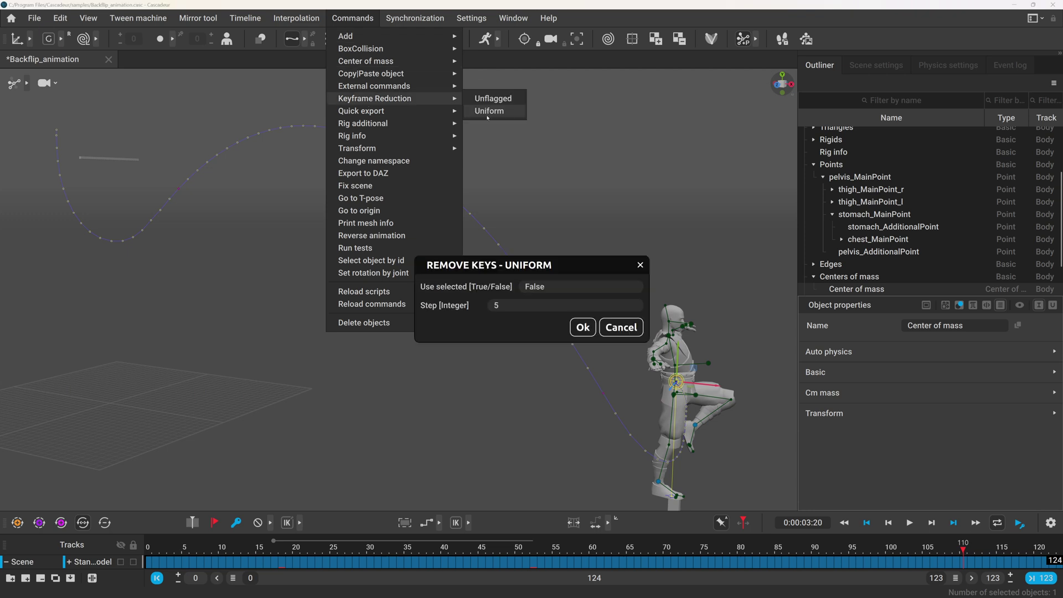
pyautogui.click(496, 305)
pyautogui.write('2')
pyautogui.press('Return')
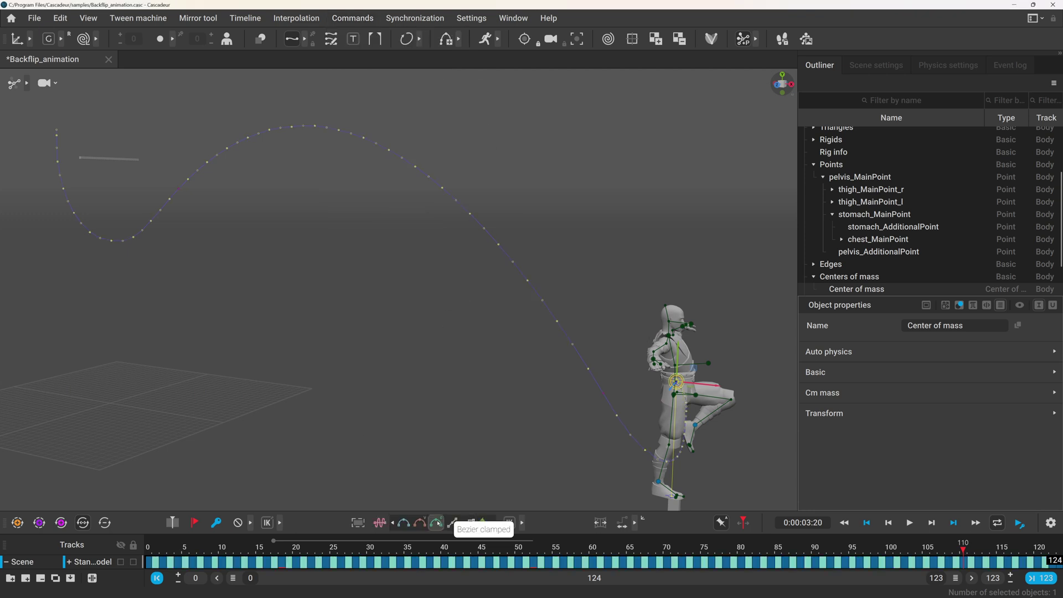
pyautogui.click(148, 553)
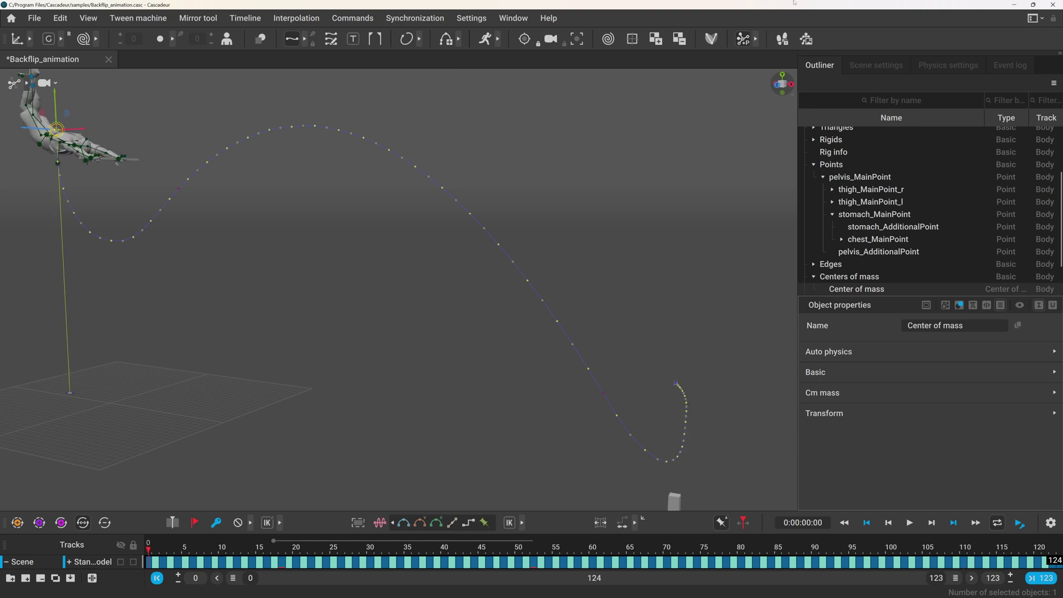
pyautogui.press('space')
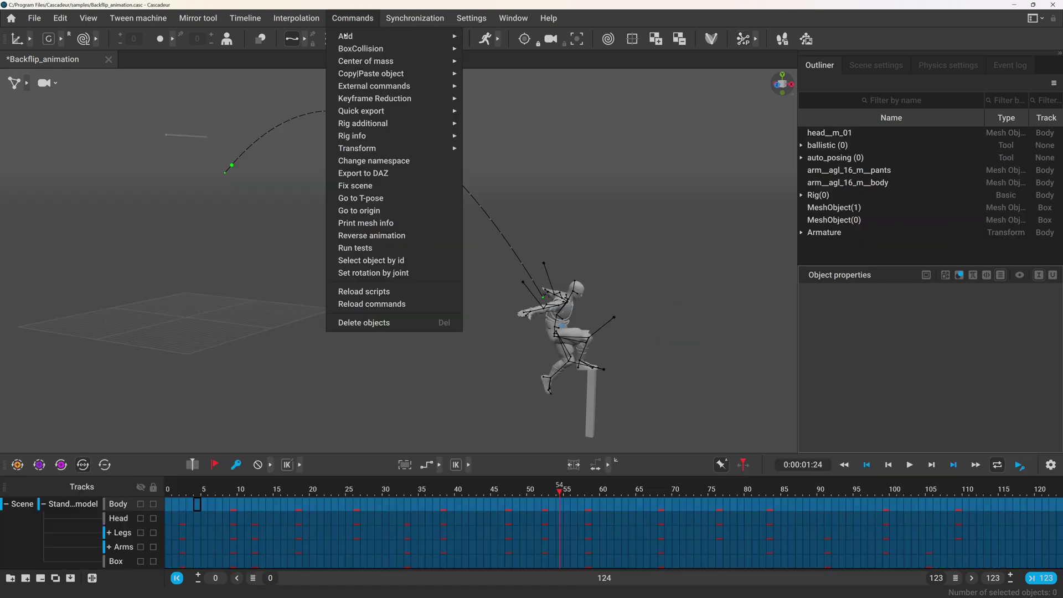
# - Remove all unflagged keys with Keyframe Reduction > Unflagged
pyautogui.moveTo(372, 99)
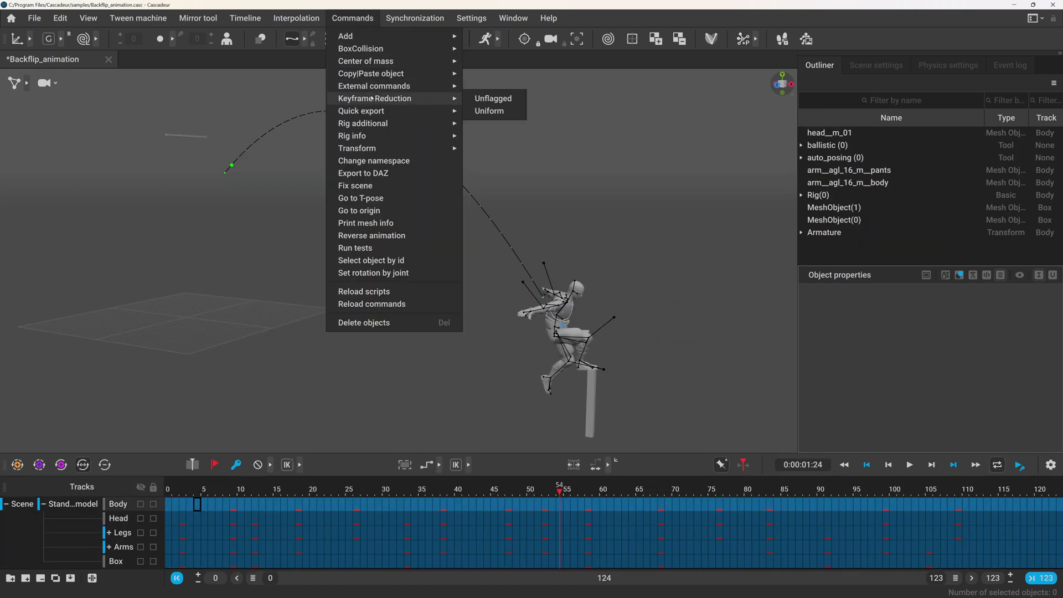
pyautogui.click(484, 100)
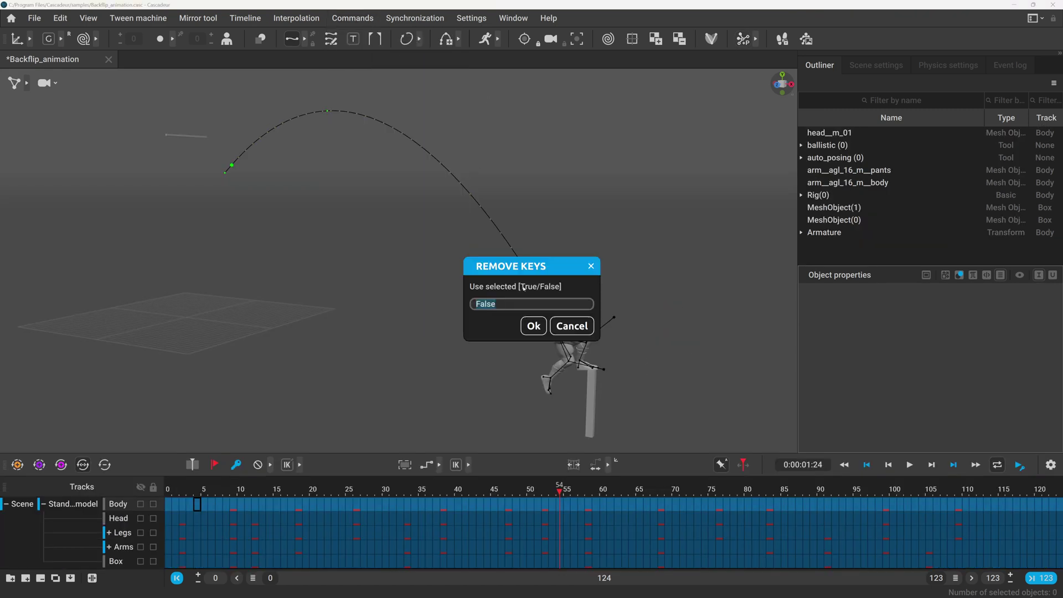
pyautogui.click(532, 326)
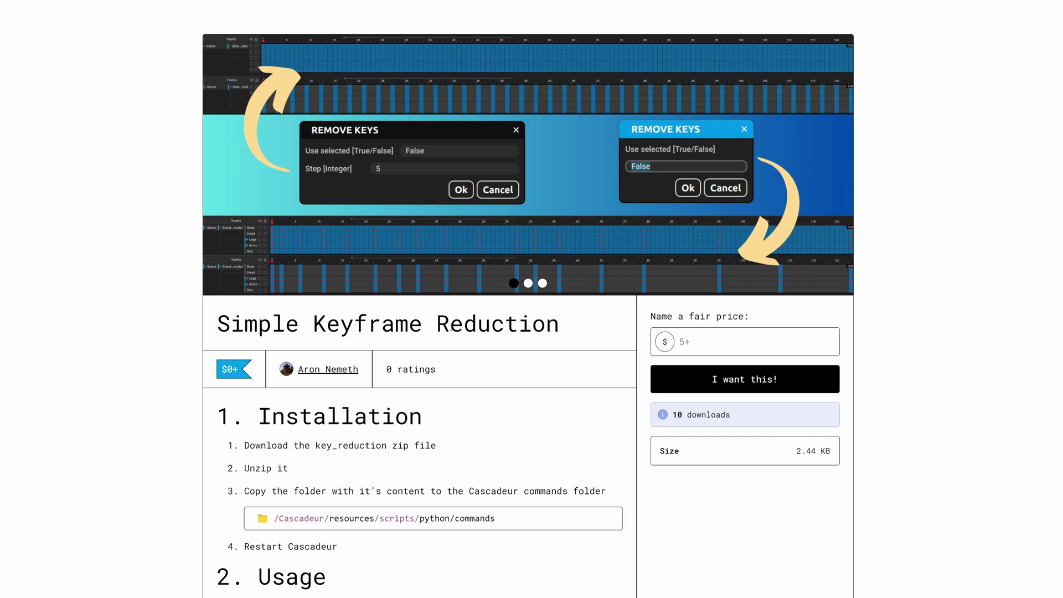
# - Claim Simple Keyframe Reduction for $0 on Gumroad, cancelling the duplicate ZIP save
pyautogui.click(742, 345)
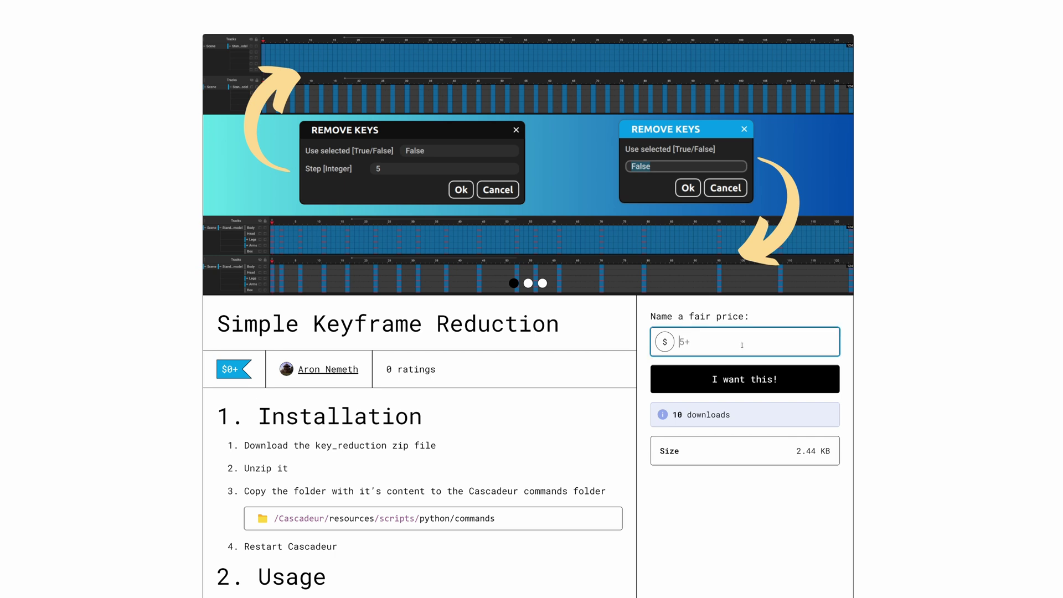
pyautogui.write('0')
pyautogui.click(734, 379)
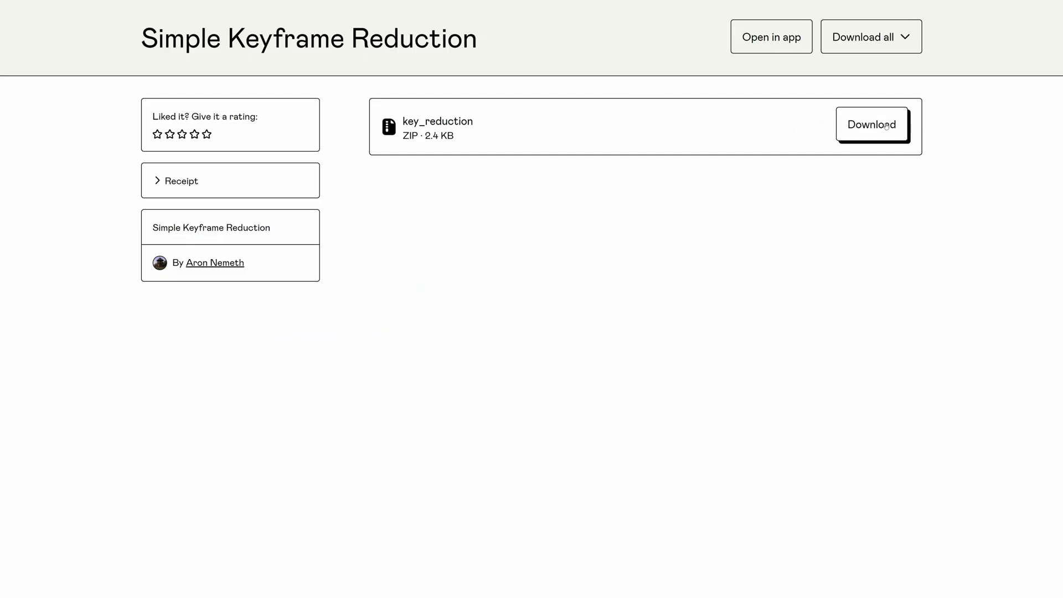
pyautogui.click(886, 126)
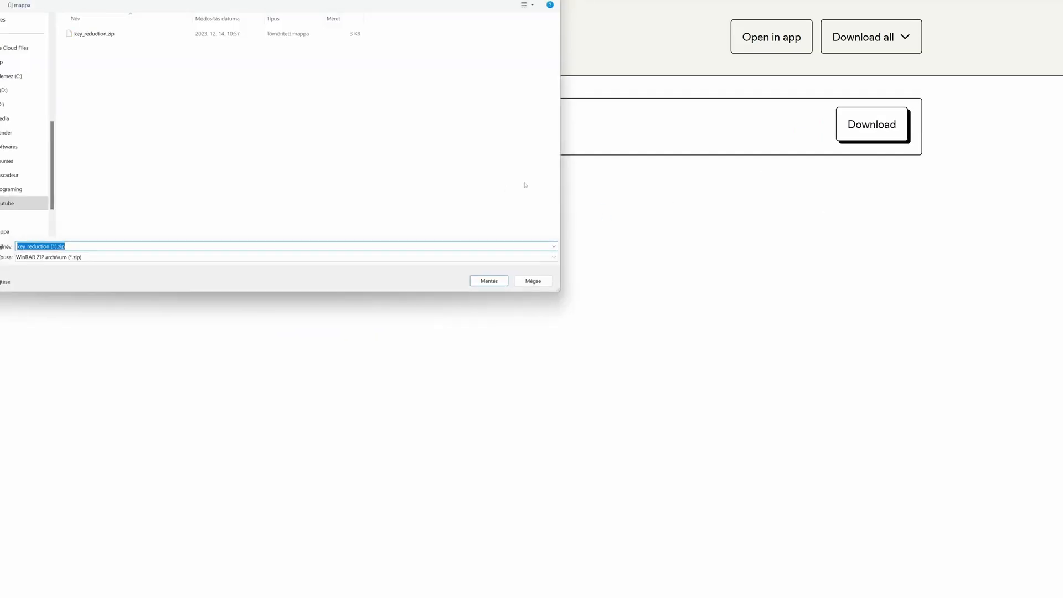
pyautogui.click(543, 286)
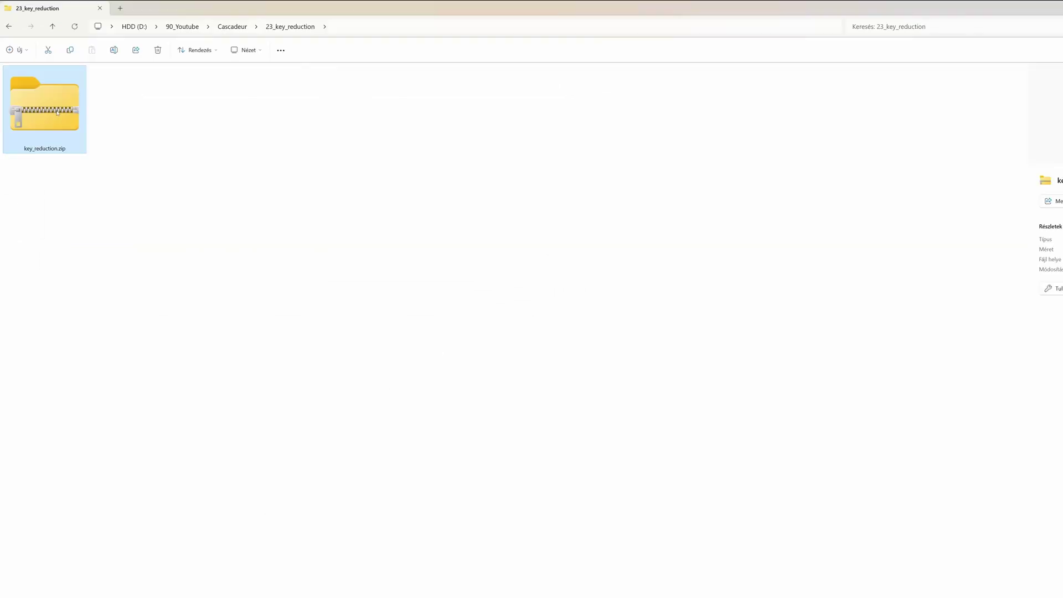
# - Extract all files from the key_reduction zip
pyautogui.rightClick(58, 112)
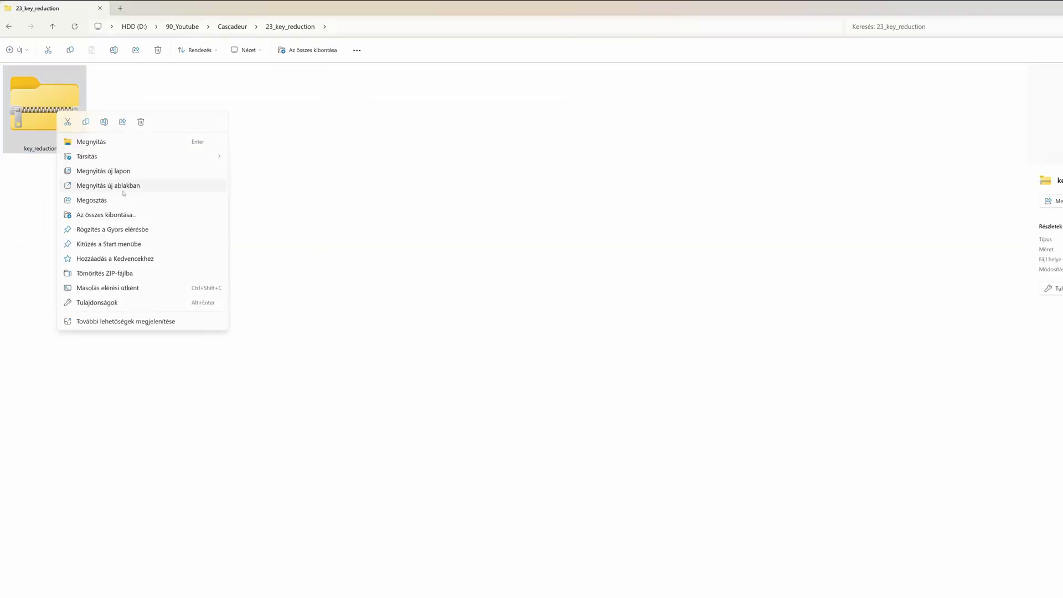
pyautogui.click(114, 215)
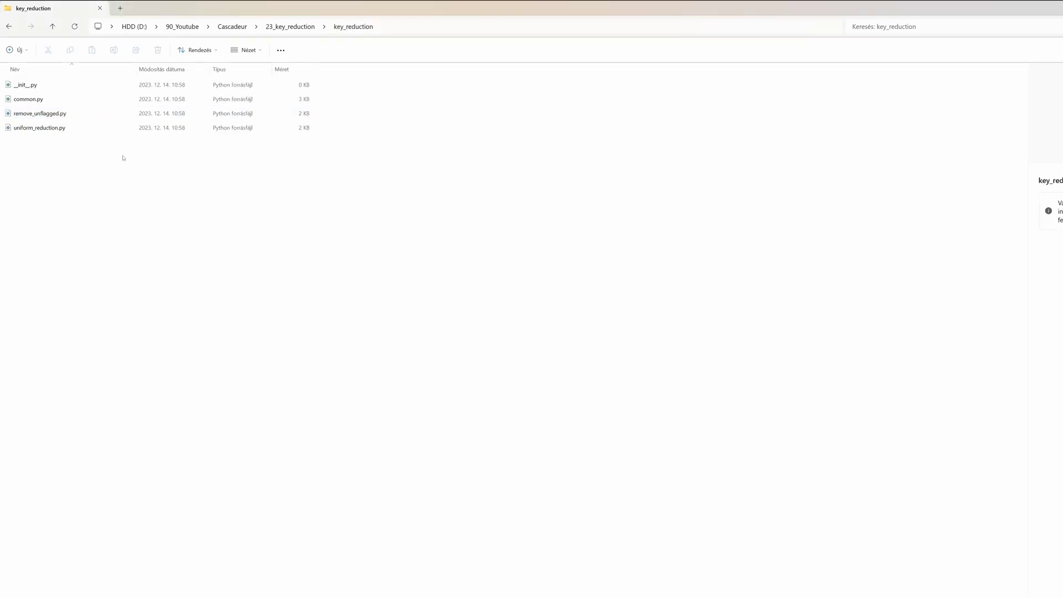
pyautogui.hotkey('alt', 'Left')
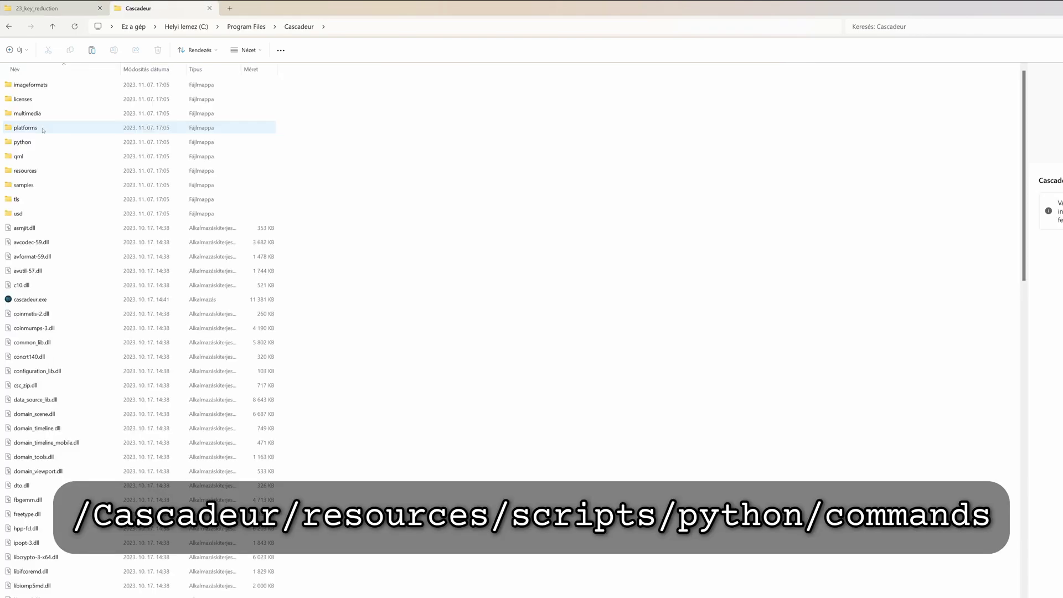
# - Paste the key_reduction folder into Cascadeur's resources\scripts\python\commands folder
pyautogui.doubleClick(39, 172)
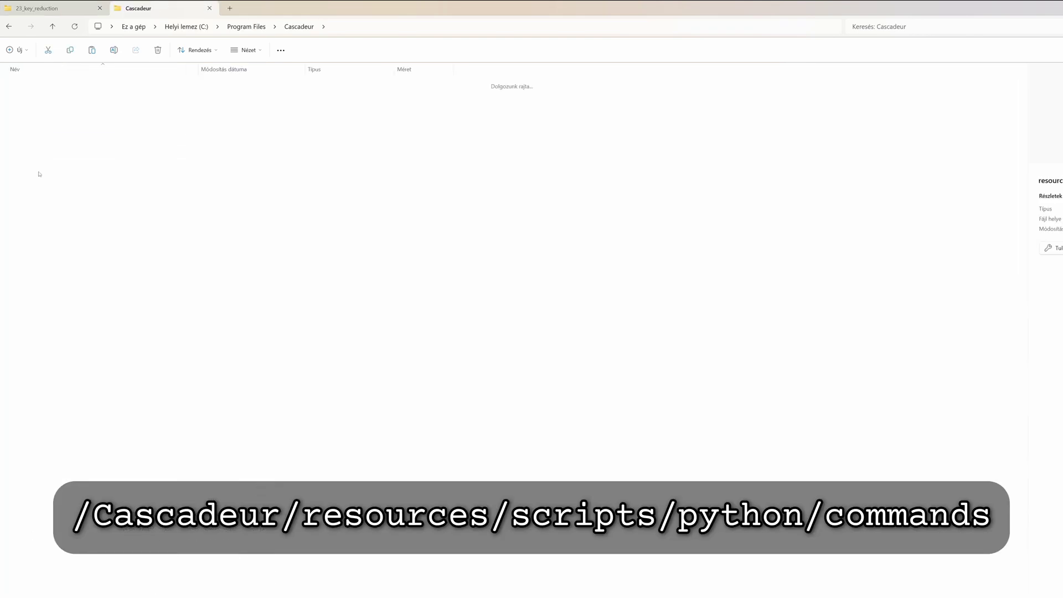
pyautogui.doubleClick(33, 114)
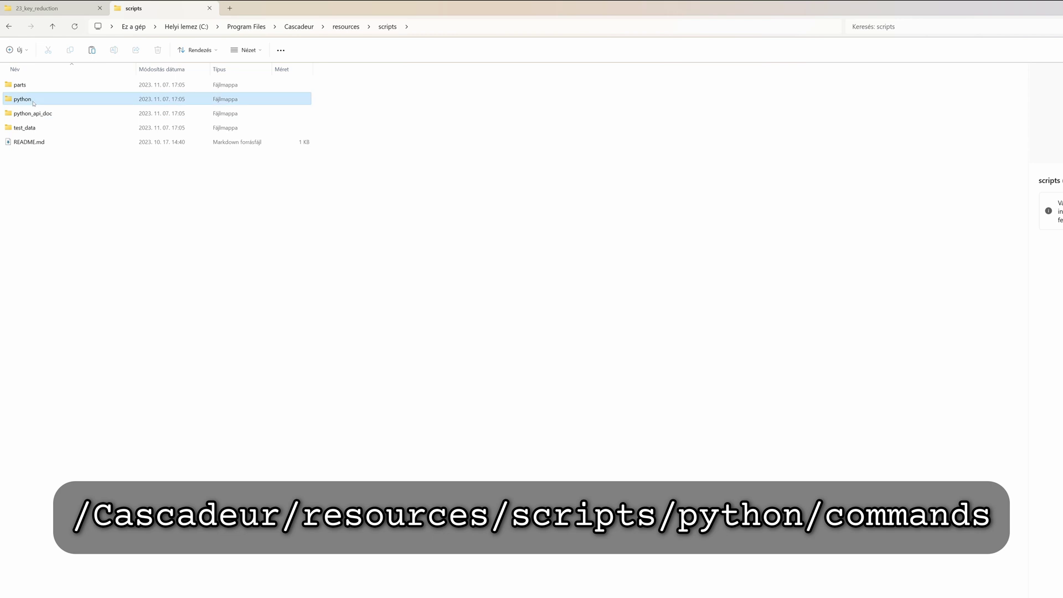
pyautogui.doubleClick(24, 99)
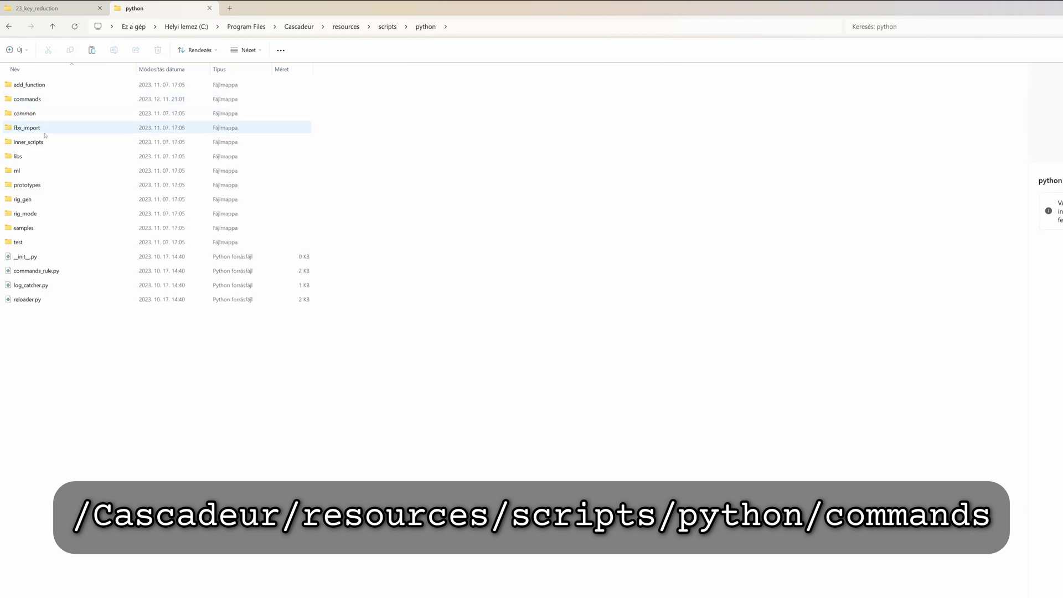
pyautogui.doubleClick(28, 99)
pyautogui.hotkey('ctrl', 'v')
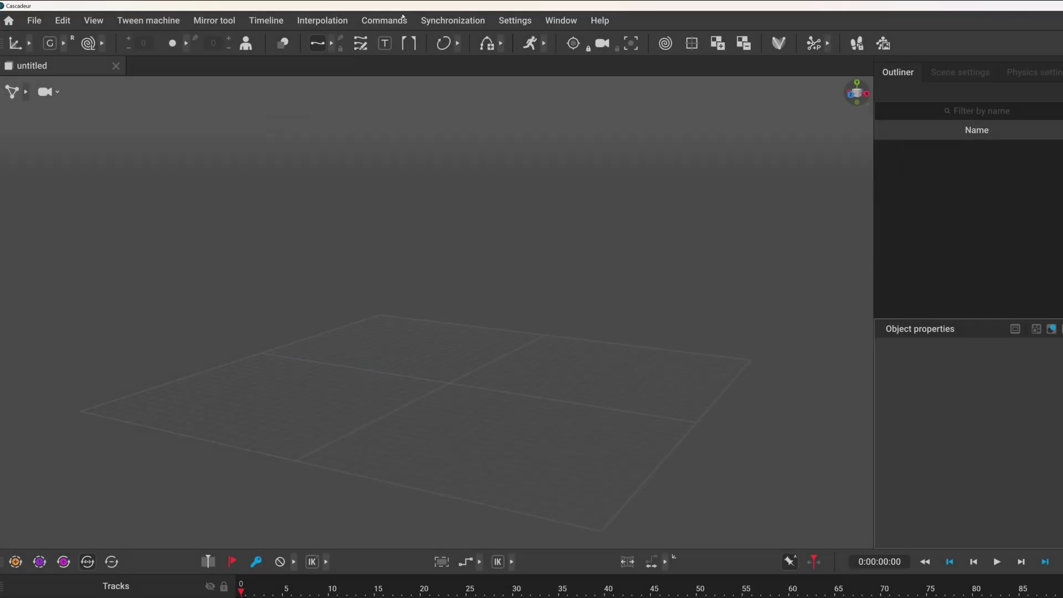
# - Run Uniform keyframe reduction on the backflip with step 3
pyautogui.click(384, 20)
pyautogui.moveTo(410, 110)
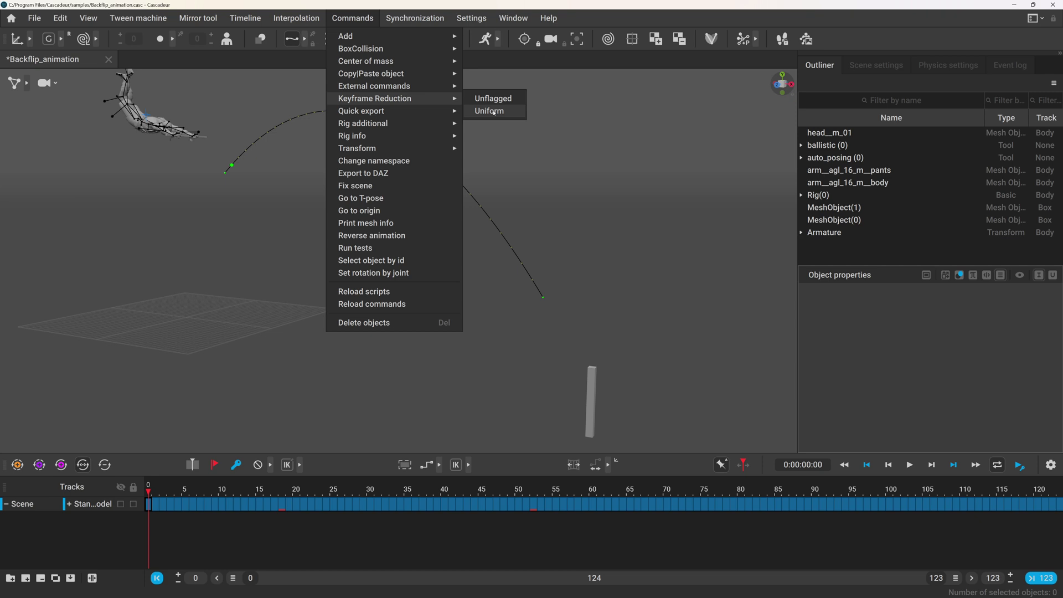
pyautogui.click(490, 111)
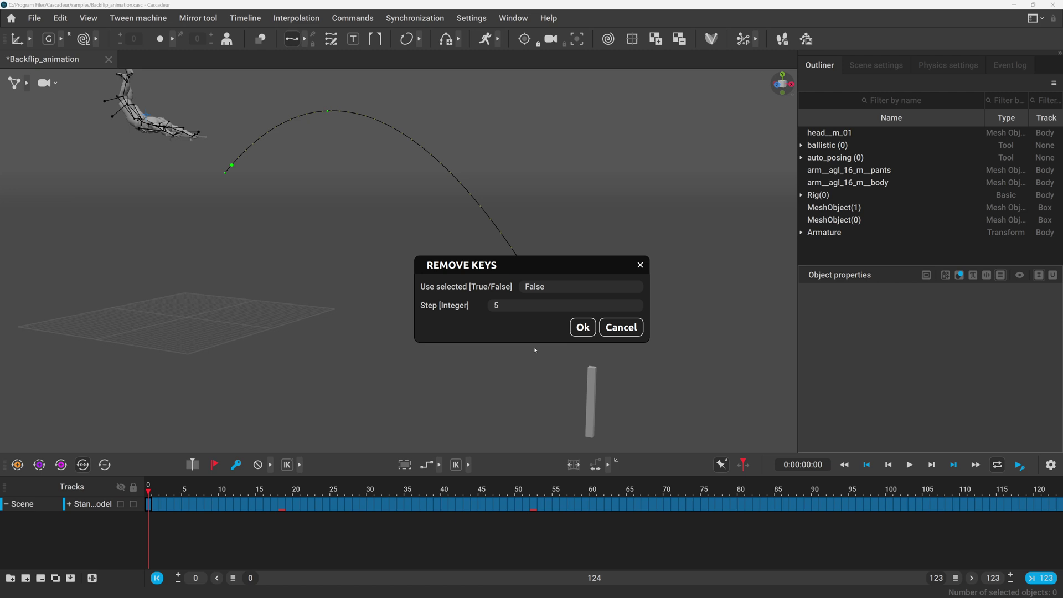
pyautogui.click(508, 305)
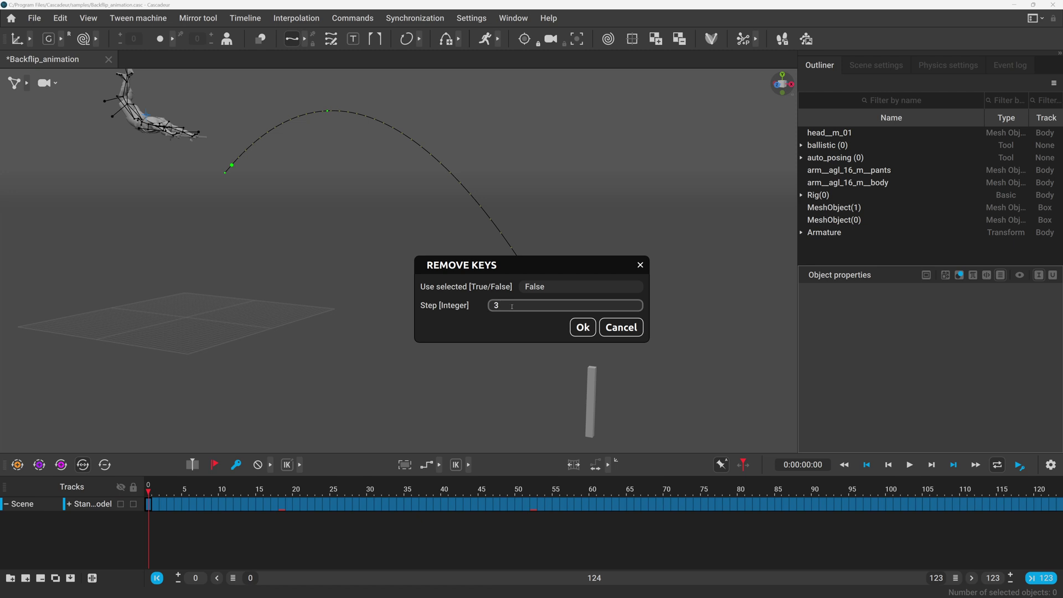
pyautogui.write('3')
pyautogui.click(582, 327)
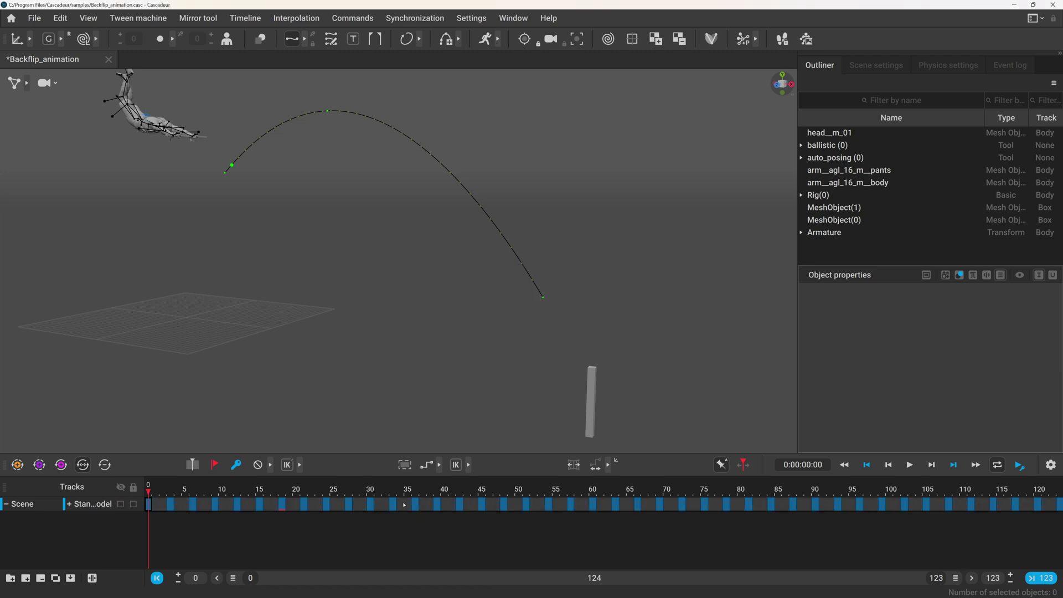
# - Play the reduced backflip, then select frames 8–80 across the Head to Arms tracks
pyautogui.press('space')
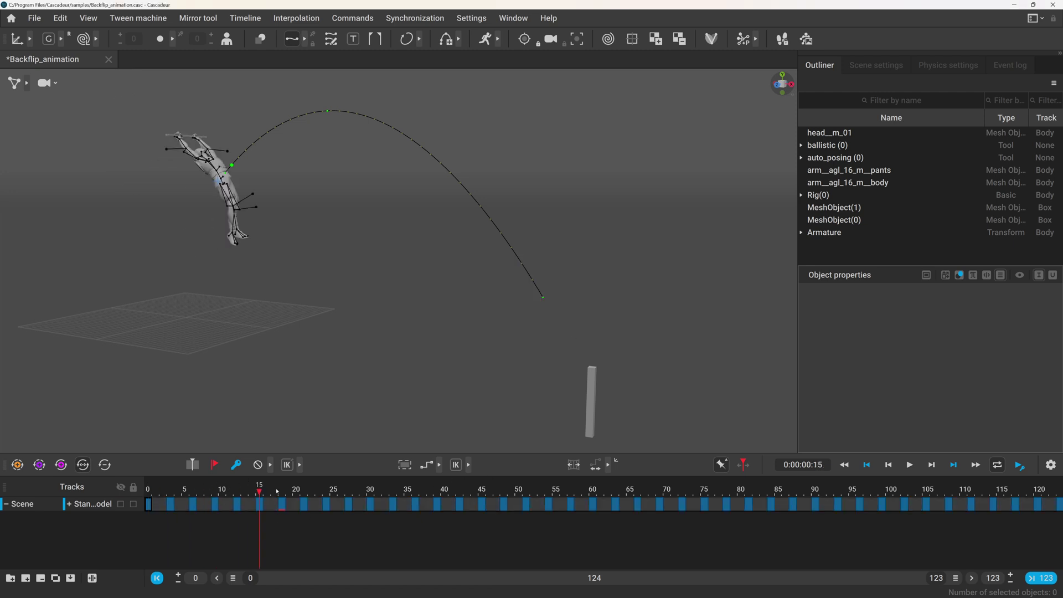
pyautogui.press('space')
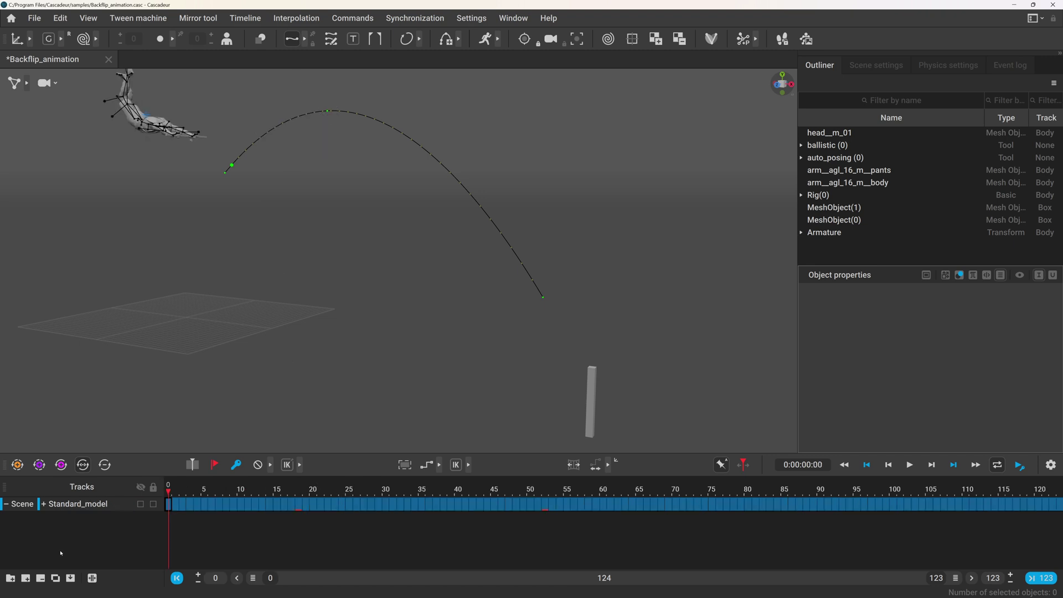
pyautogui.click(45, 505)
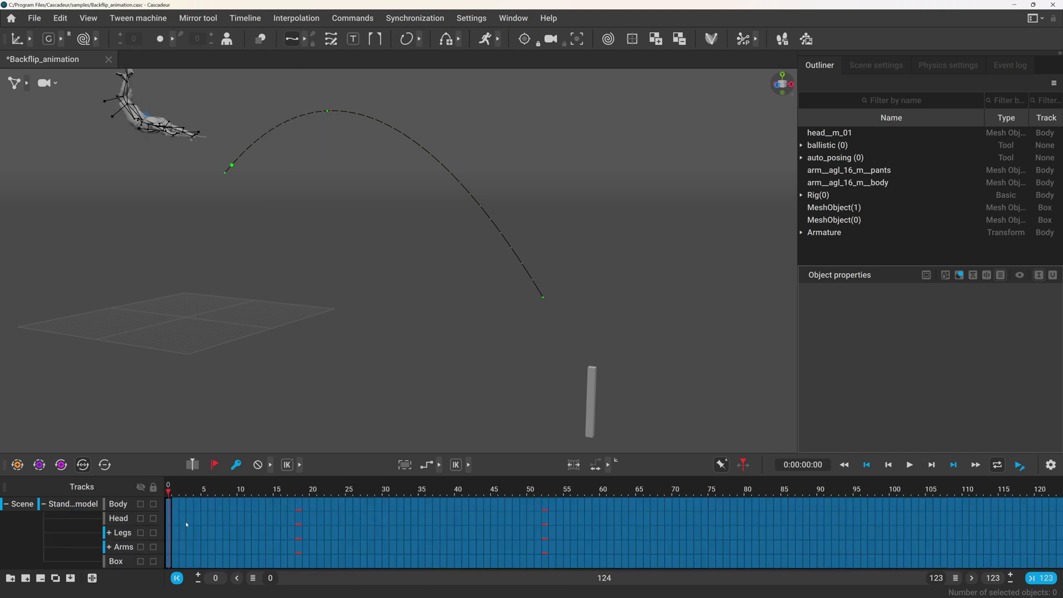
pyautogui.moveTo(699, 552); pyautogui.dragTo(247, 511)
pyautogui.click(229, 519)
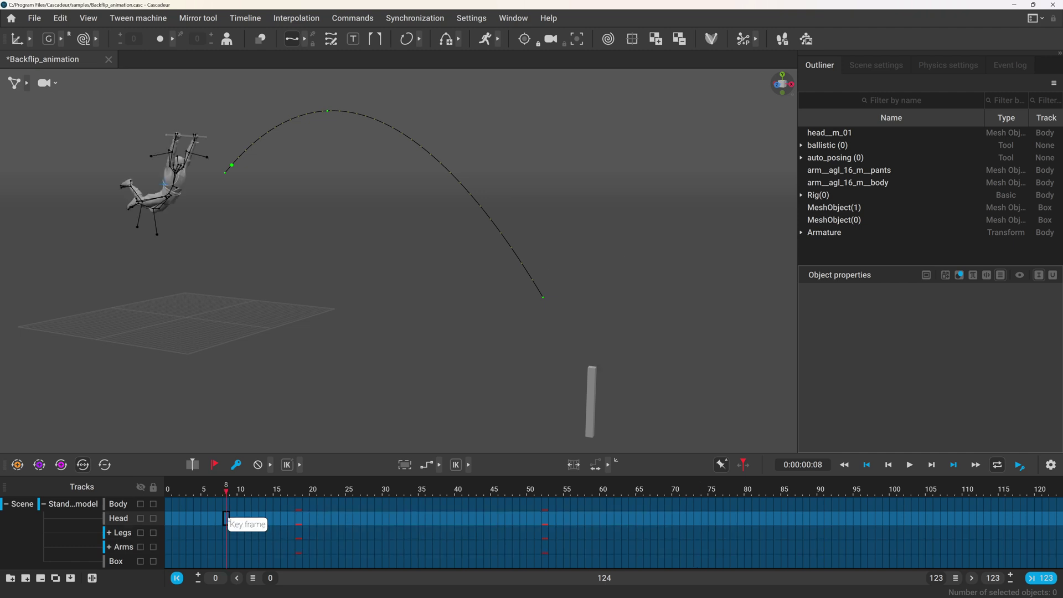
pyautogui.moveTo(699, 529); pyautogui.dragTo(748, 549)
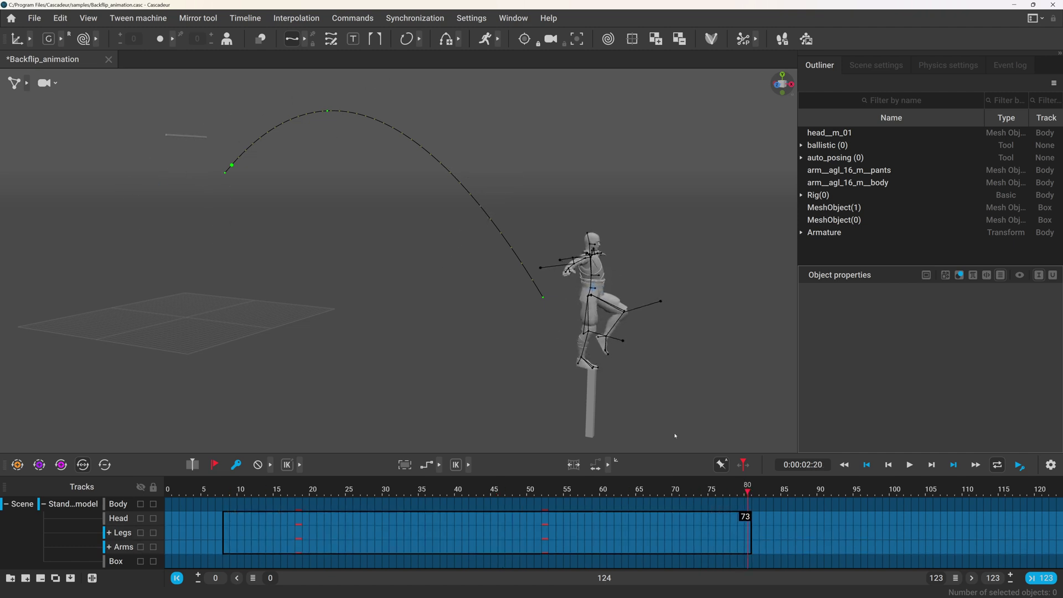
# - Run Uniform reduction on the selection with Use selected true and step 5
pyautogui.click(352, 17)
pyautogui.moveTo(376, 87)
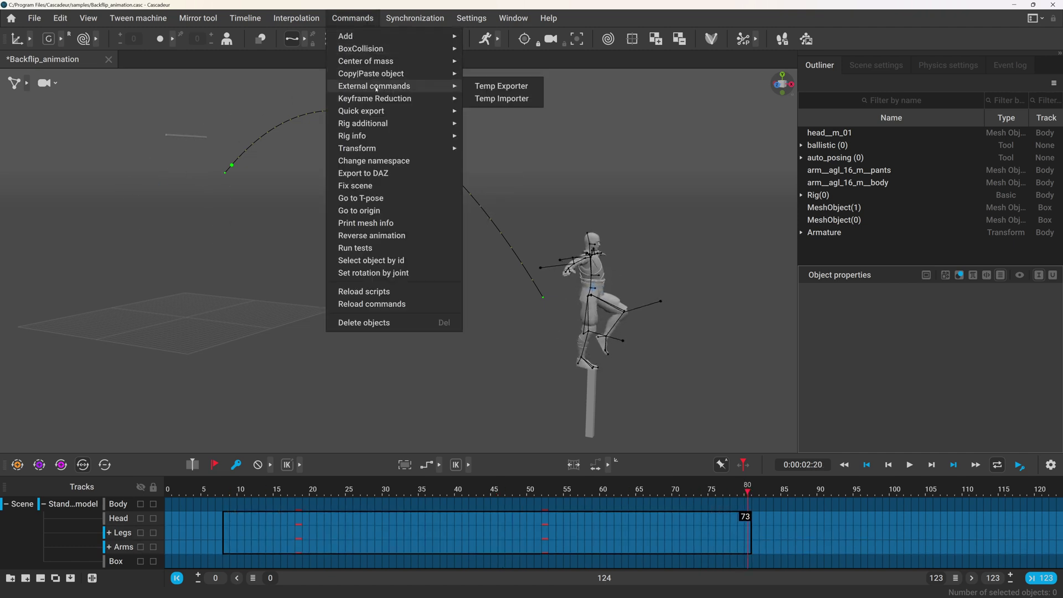
pyautogui.click(498, 111)
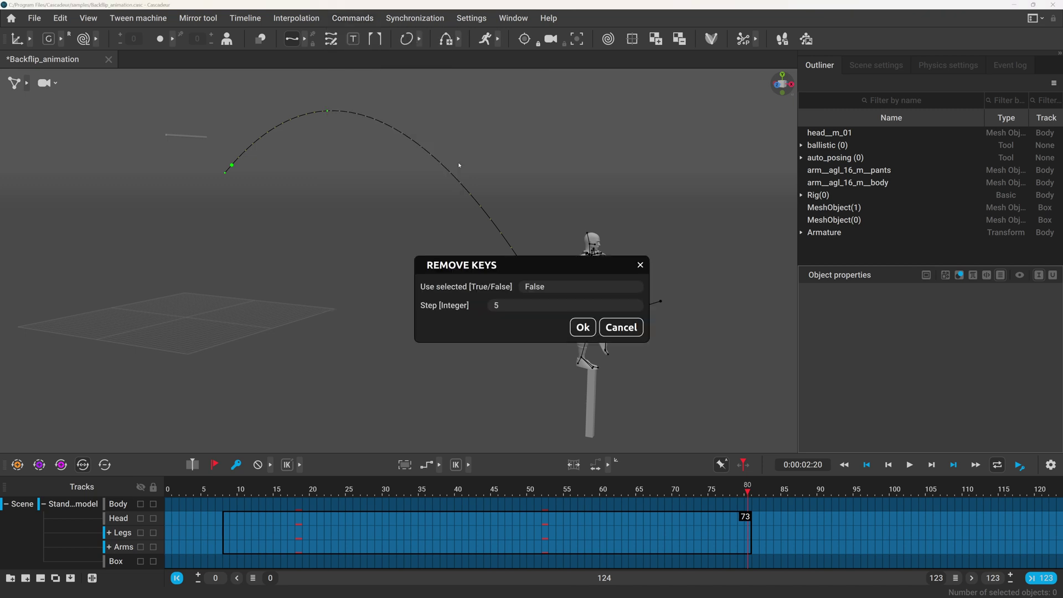
pyautogui.doubleClick(535, 287)
pyautogui.press('BackSpace')
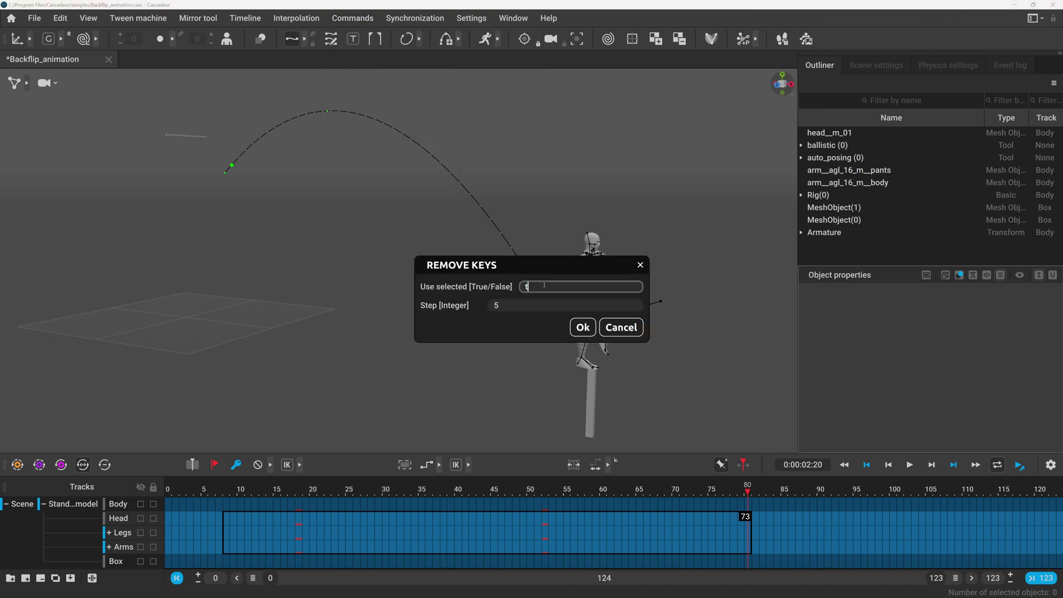
pyautogui.write('true')
pyautogui.click(583, 327)
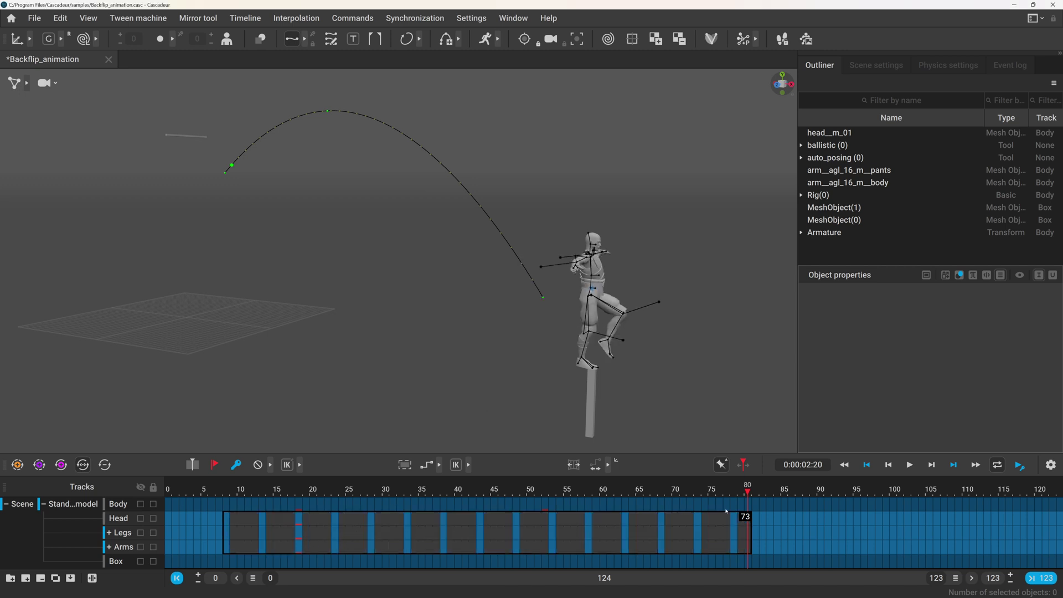
# - Undo the every-5th-key reduction and reopen the Commands list
pyautogui.hotkey('ctrl', 'z')
pyautogui.click(352, 18)
pyautogui.moveTo(387, 98)
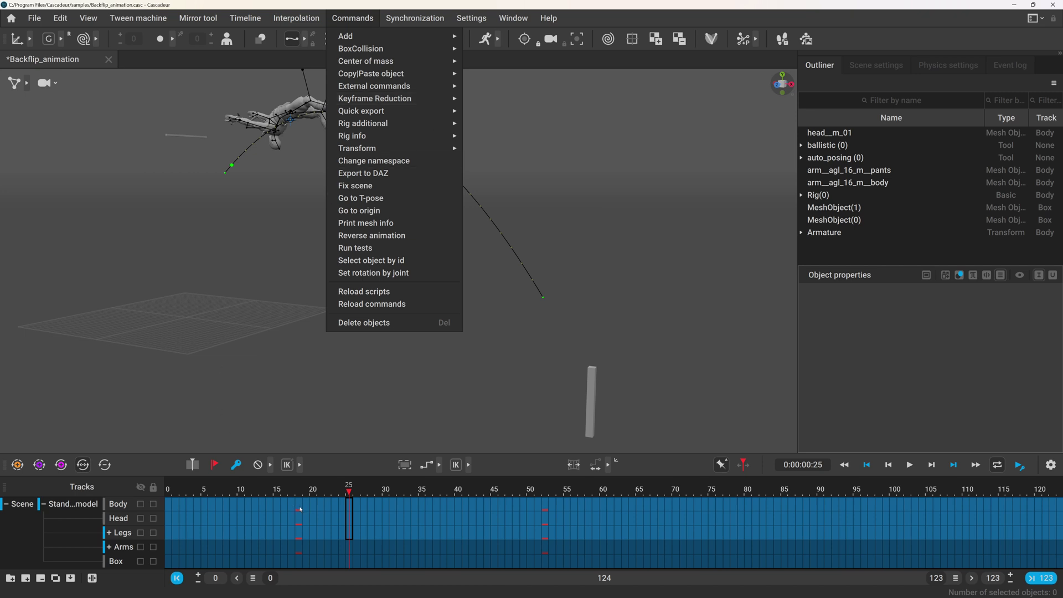
# - Select backflip keys at frames 18, 26 and 38, then go to frame 45
pyautogui.moveTo(299, 508); pyautogui.dragTo(306, 542)
pyautogui.moveTo(357, 503); pyautogui.dragTo(357, 532)
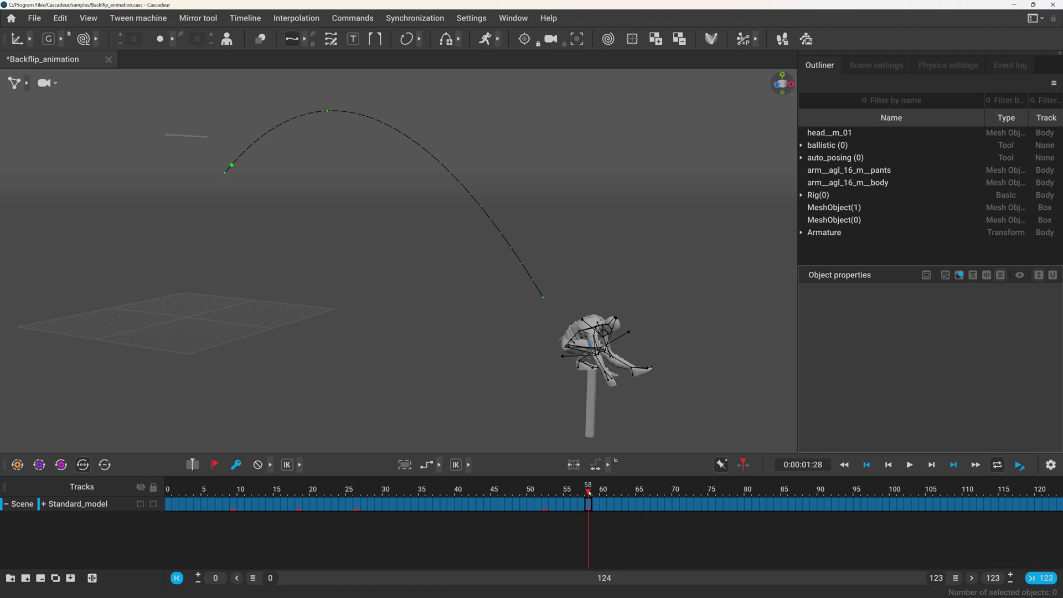
pyautogui.click(661, 504)
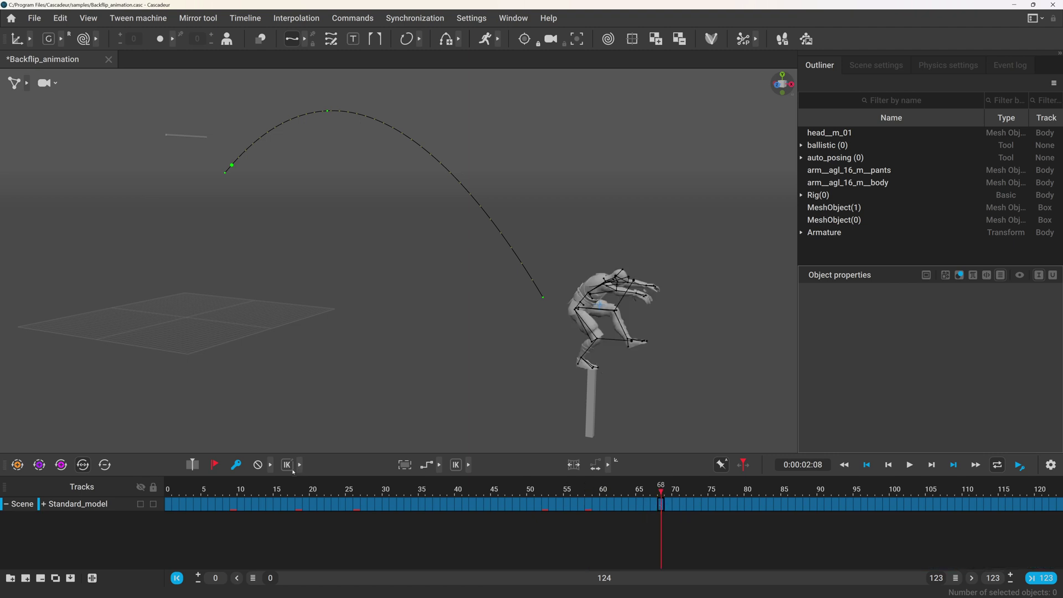
pyautogui.click(43, 505)
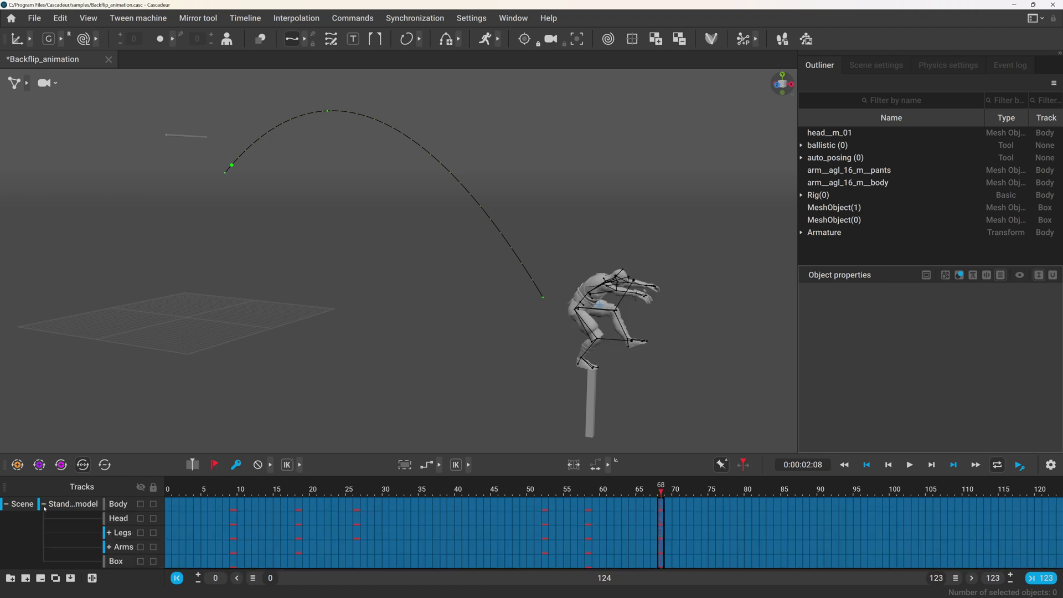
pyautogui.click(445, 509)
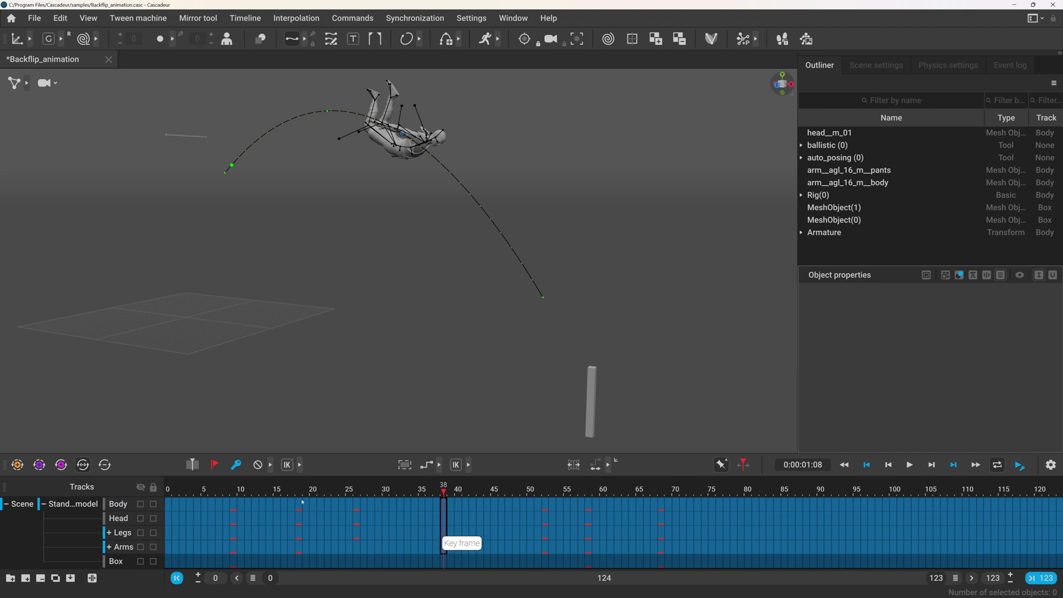
pyautogui.click(214, 465)
# - Check the Change label hotkey in Settings > Hotkey editor
pyautogui.click(464, 18)
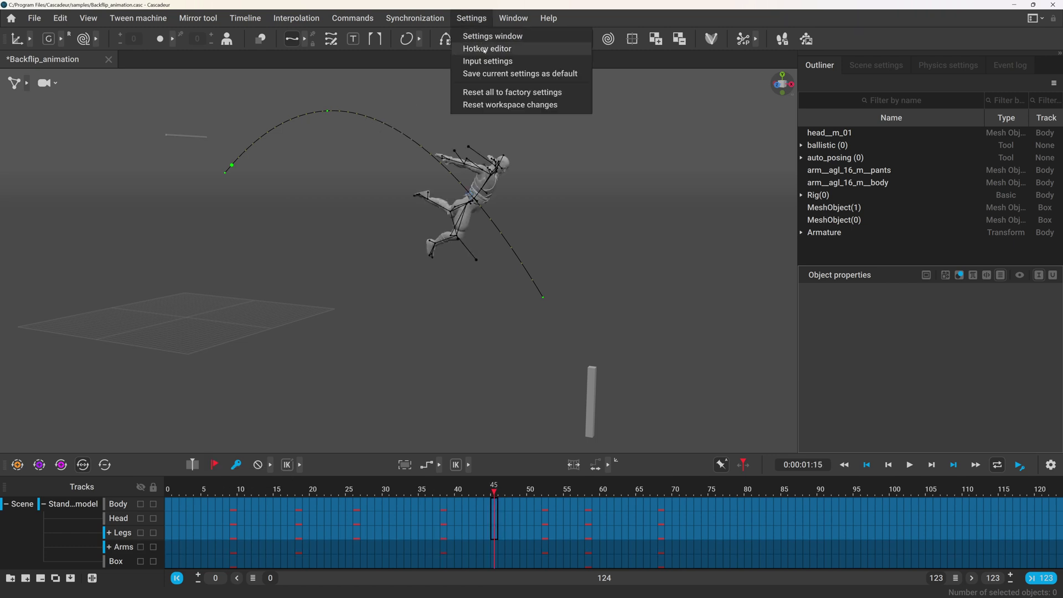
pyautogui.click(468, 47)
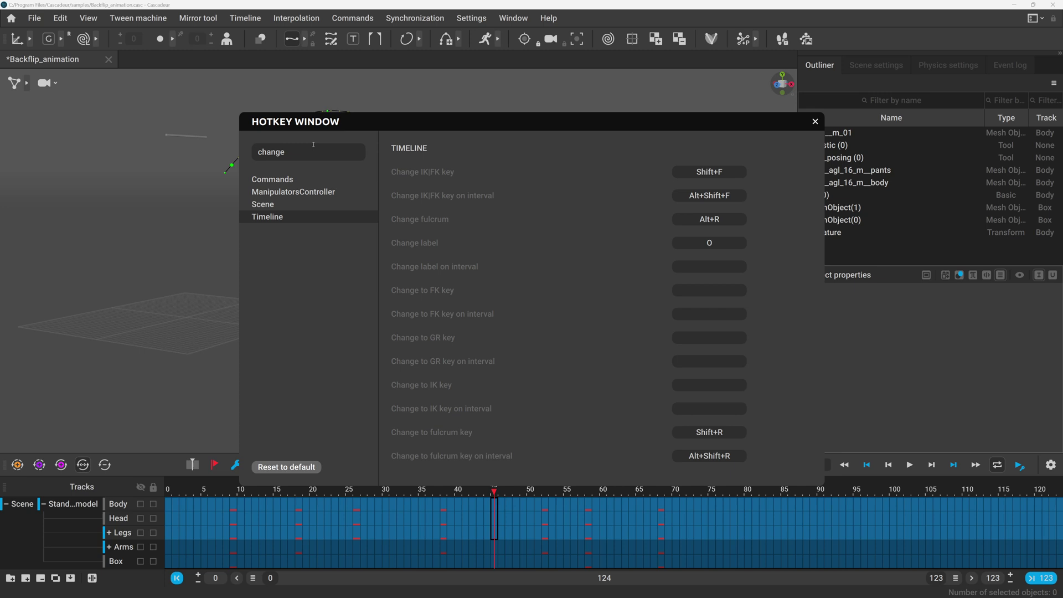
pyautogui.click(815, 121)
# - Step through keys at frames 83, 108, 104, 90, 76, 47, 12, 4 and 54 to flag them
pyautogui.click(772, 540)
pyautogui.click(952, 537)
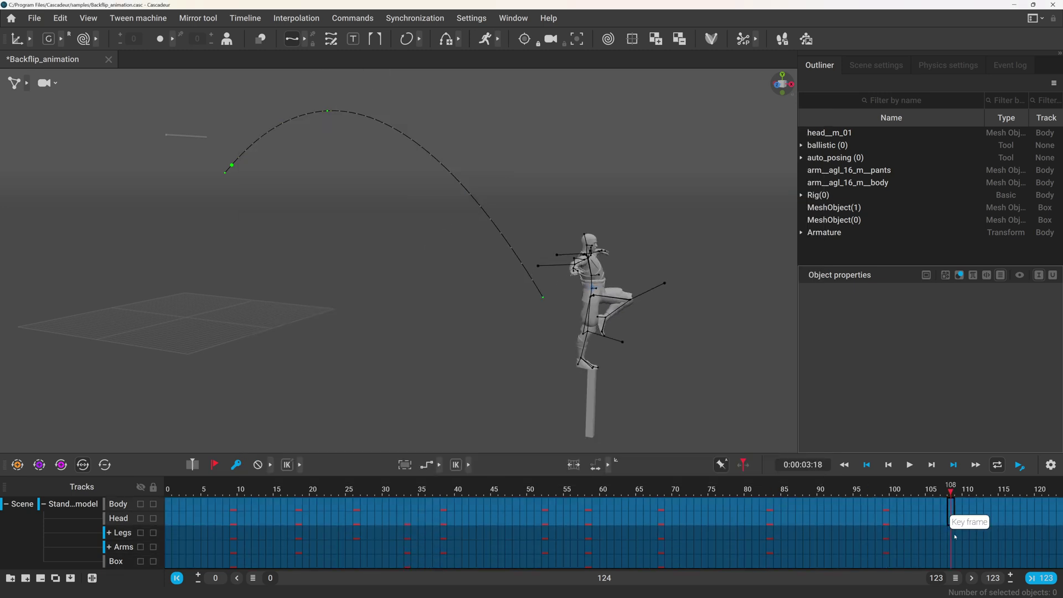
pyautogui.click(925, 534)
pyautogui.click(823, 534)
pyautogui.click(719, 533)
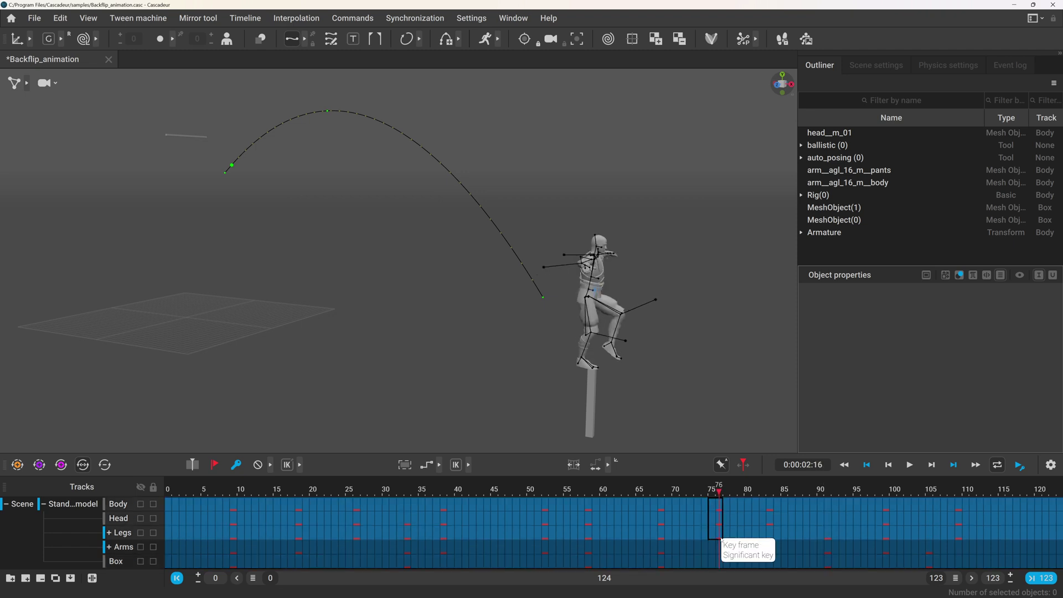
pyautogui.click(507, 536)
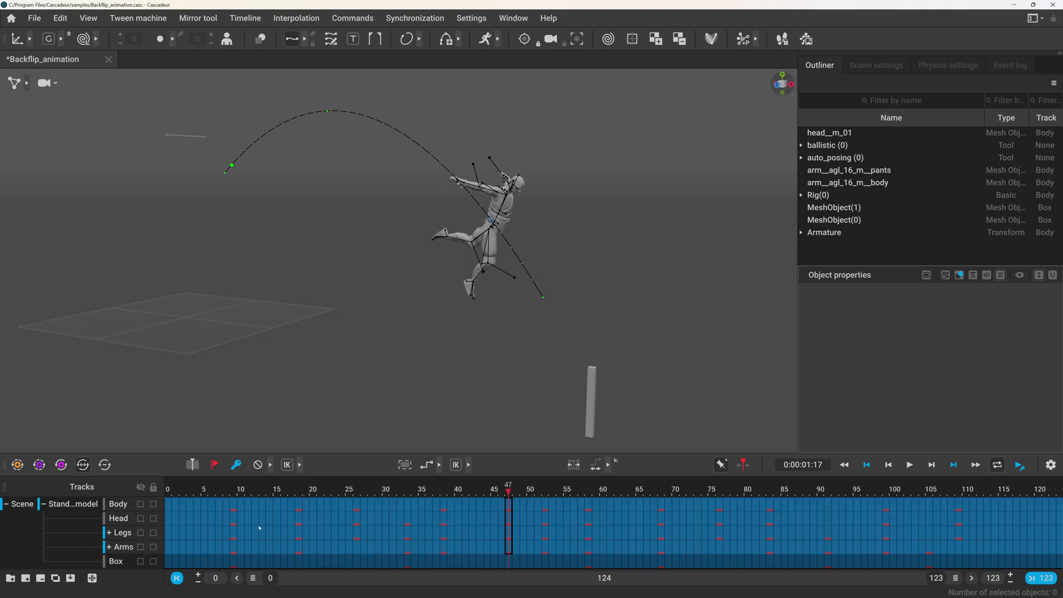
pyautogui.click(259, 528)
pyautogui.click(197, 504)
pyautogui.click(561, 489)
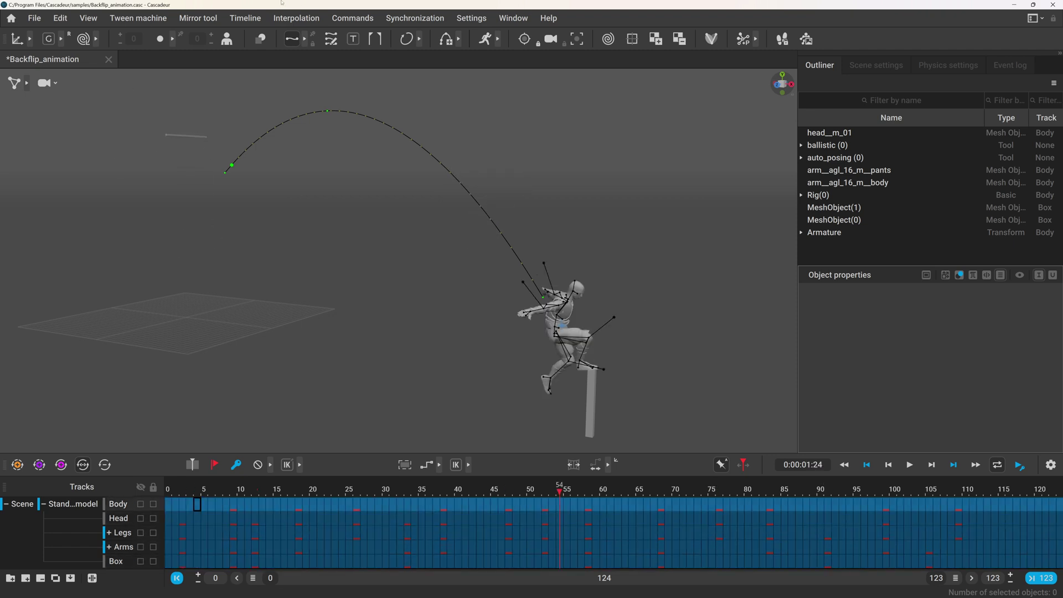
# - Remove unflagged keys across the whole backflip with Keyframe Reduction > Unflagged
pyautogui.click(340, 19)
pyautogui.moveTo(398, 99)
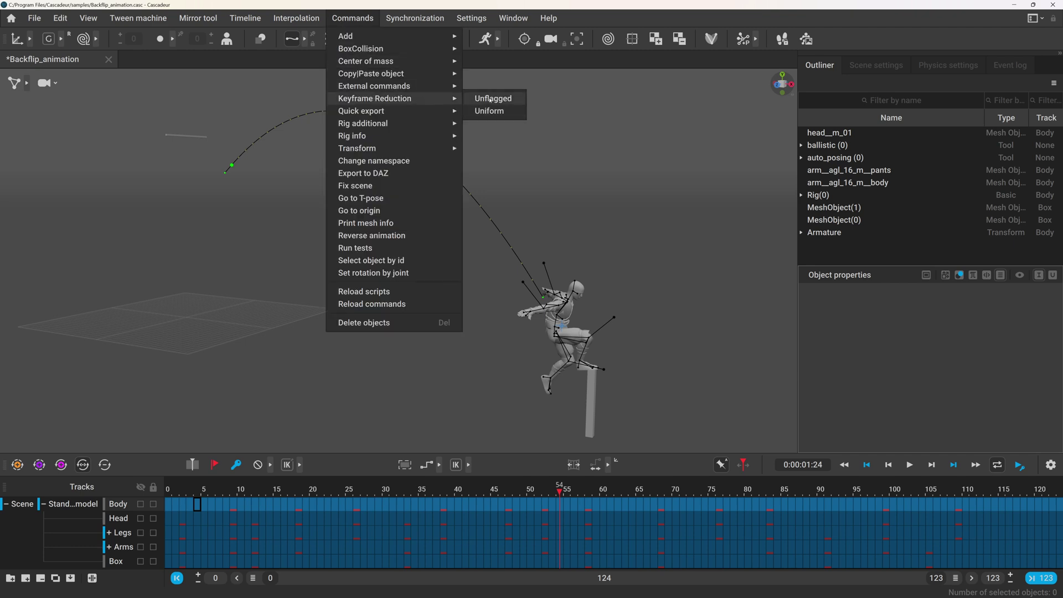
pyautogui.click(490, 99)
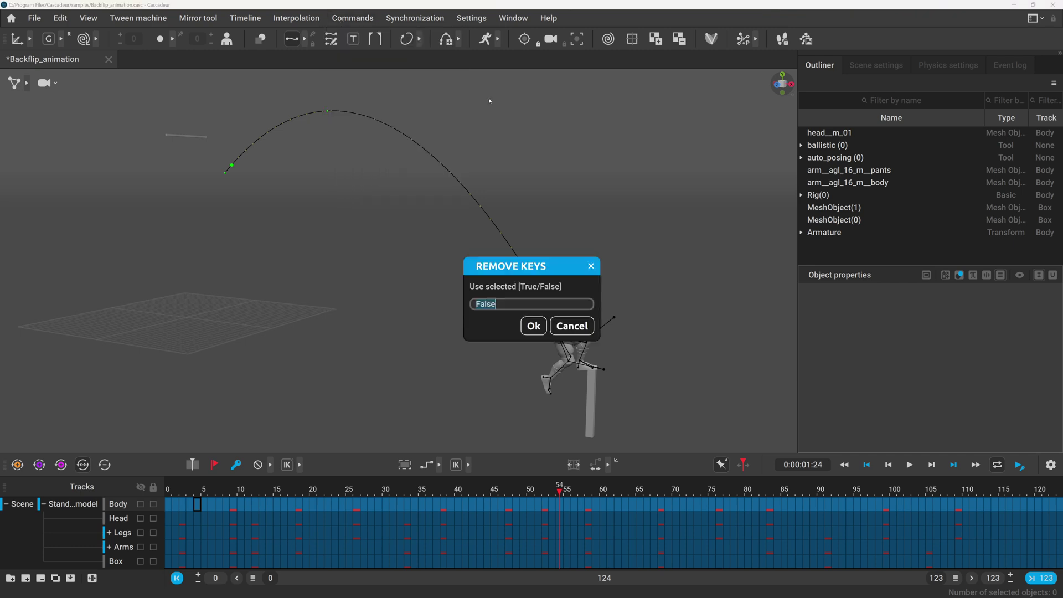
pyautogui.click(533, 326)
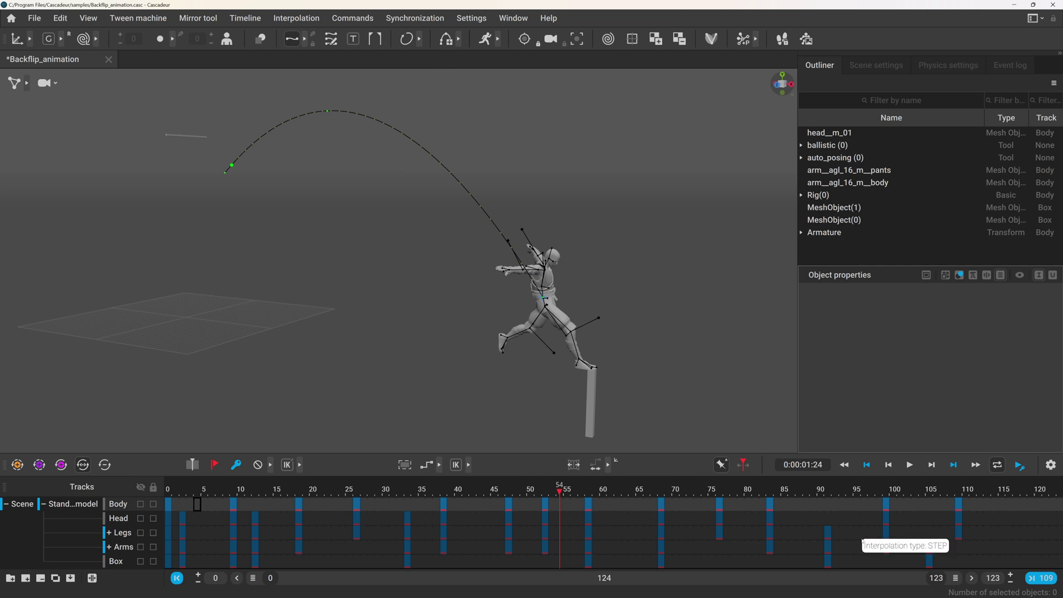
# - Remove unflagged keys only in frames 2–77 with Use selected true, then delete the key_reduction folder
pyautogui.moveTo(182, 511); pyautogui.dragTo(726, 510)
pyautogui.click(353, 18)
pyautogui.moveTo(398, 164)
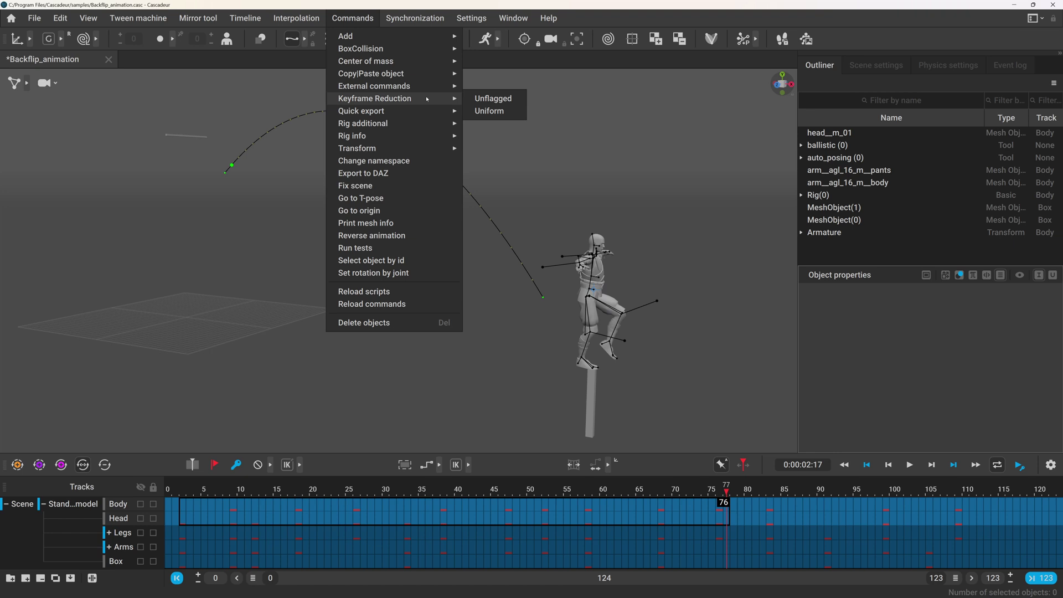
pyautogui.click(487, 161)
pyautogui.write('tr')
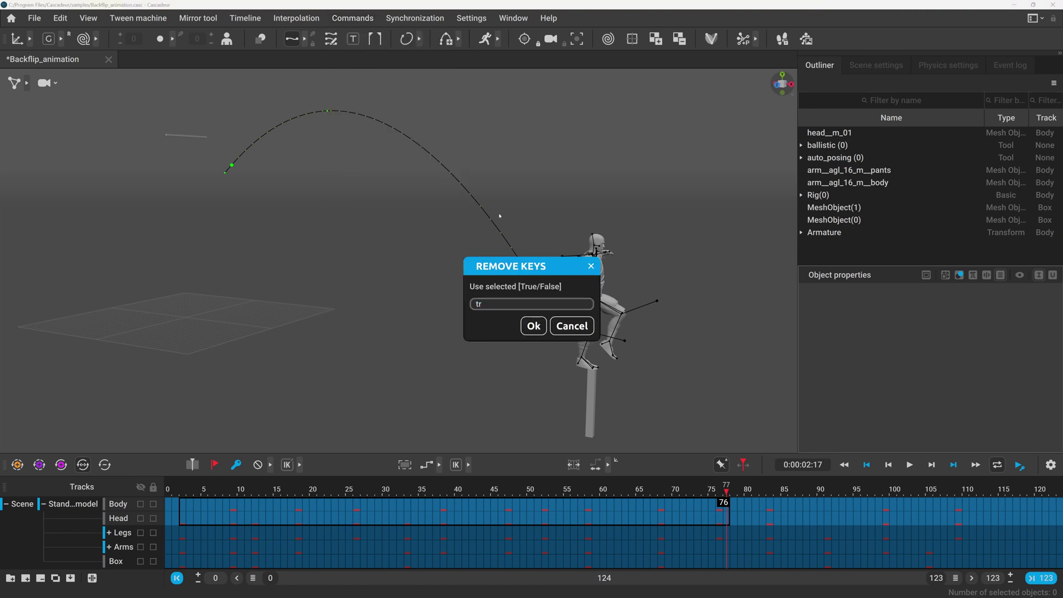
pyautogui.write('ue')
pyautogui.click(533, 326)
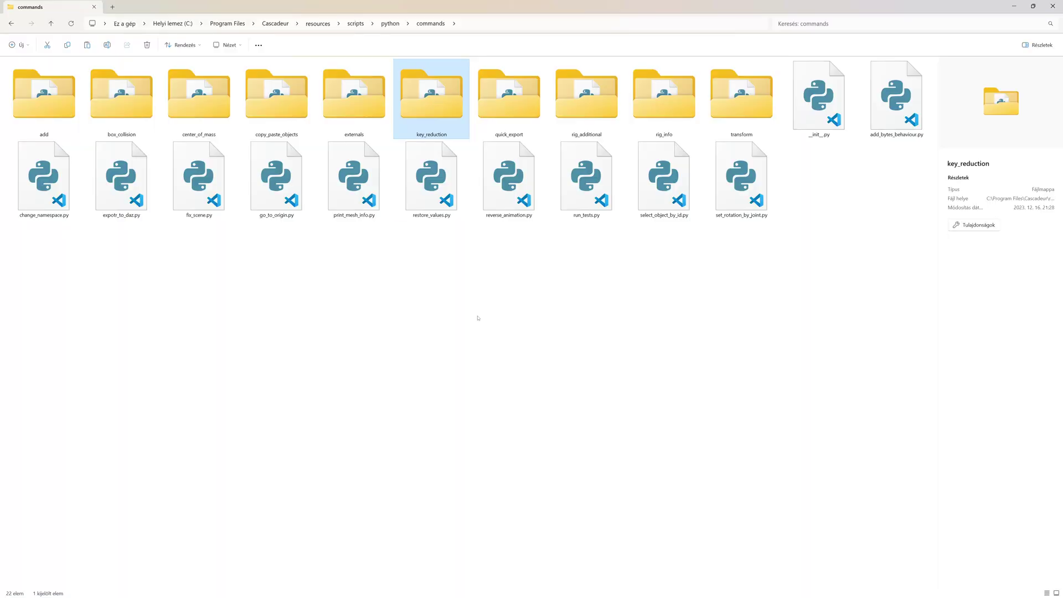
pyautogui.press('Delete')
pyautogui.click(506, 277)
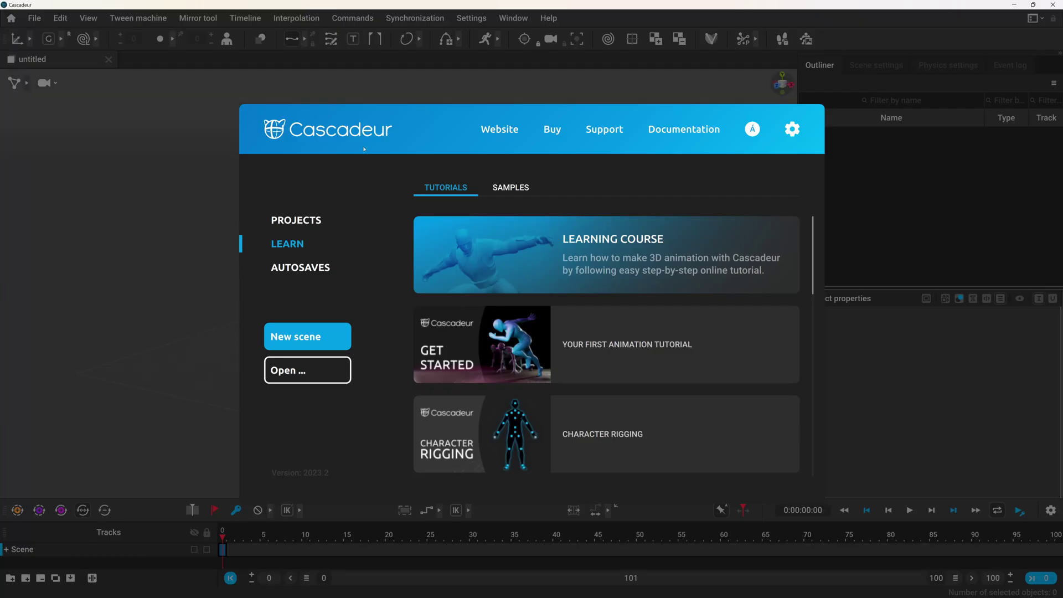
# - Close the start screen and open the Commands menu on the empty scene
pyautogui.click(357, 19)
pyautogui.click(360, 19)
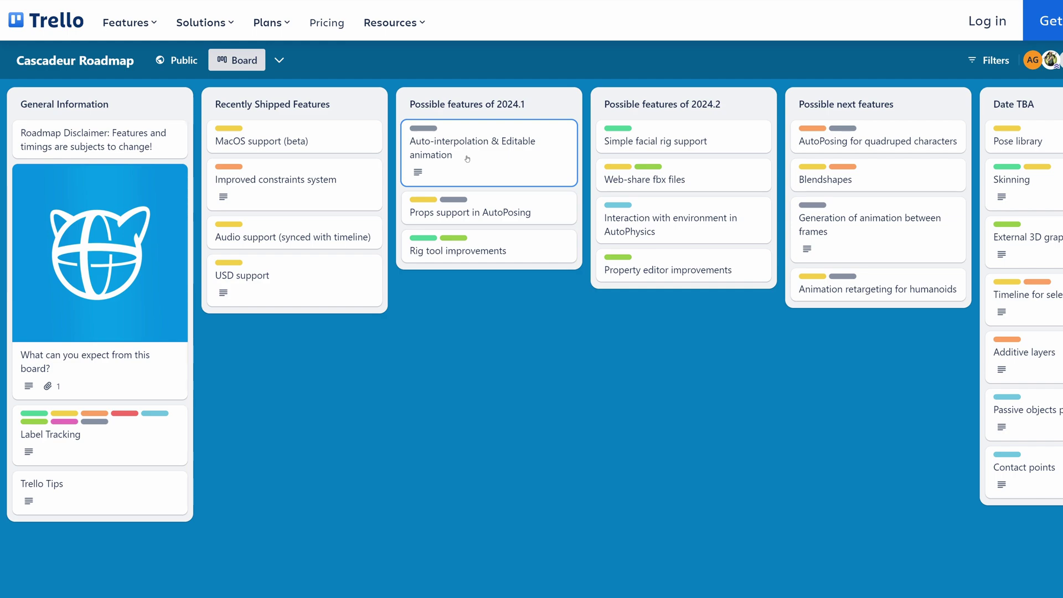
# - Open the Auto-interpolation & Editable animation card and highlight 'key reducing filter'
pyautogui.click(466, 159)
pyautogui.moveTo(604, 191); pyautogui.dragTo(682, 192)
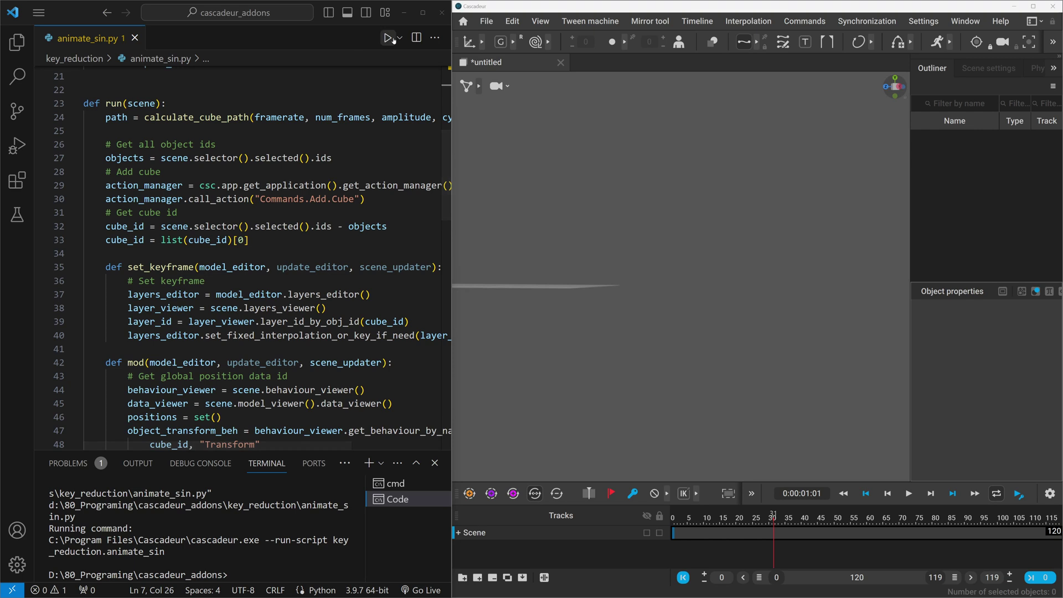
# - Run animate_sin.py from VS Code with Run Code so Cascadeur launches the sine-wave cube script
pyautogui.click(400, 37)
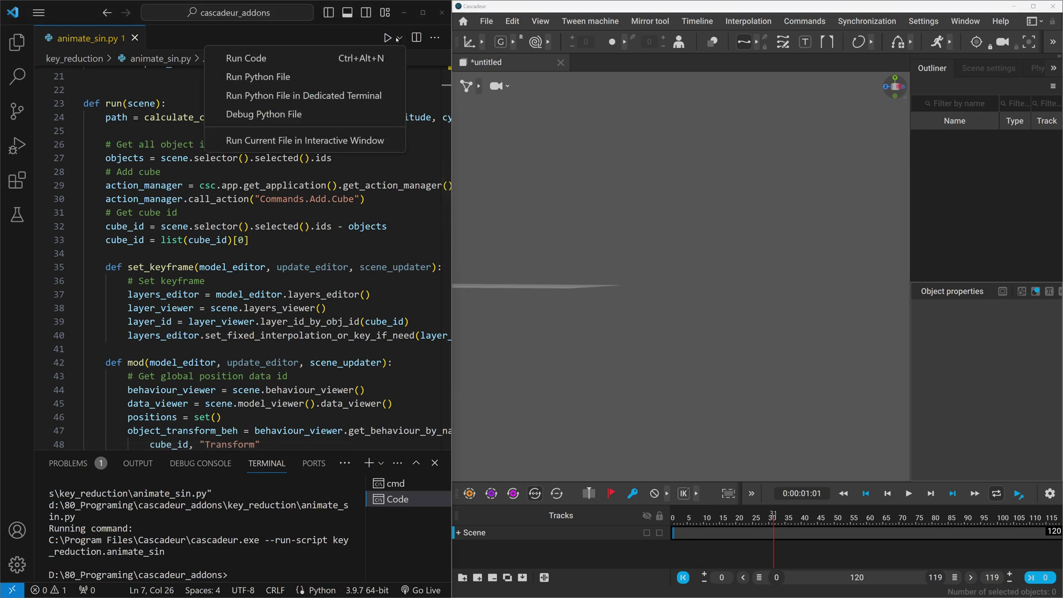
pyautogui.click(346, 57)
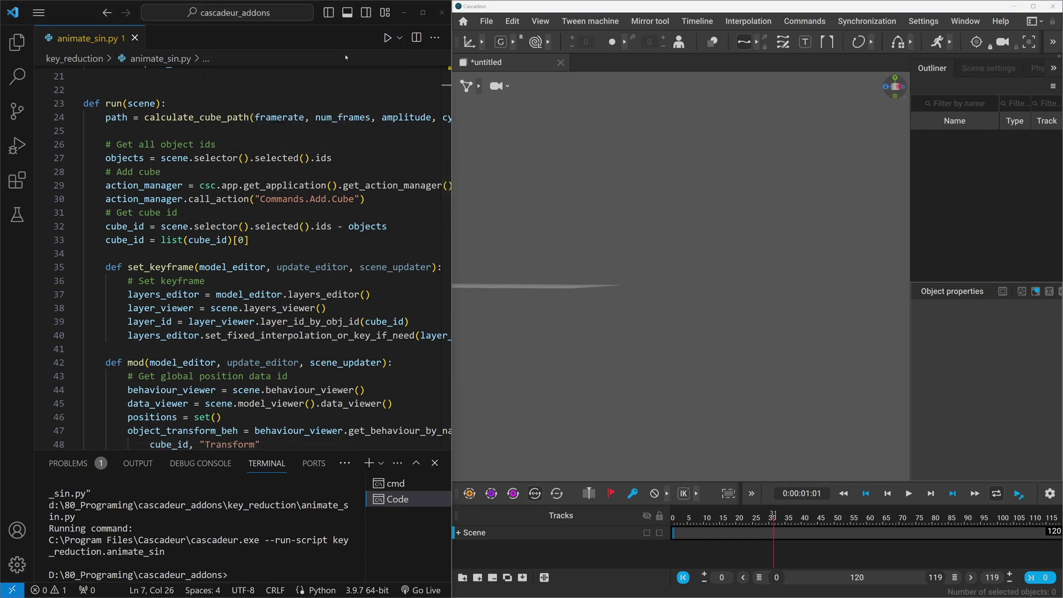